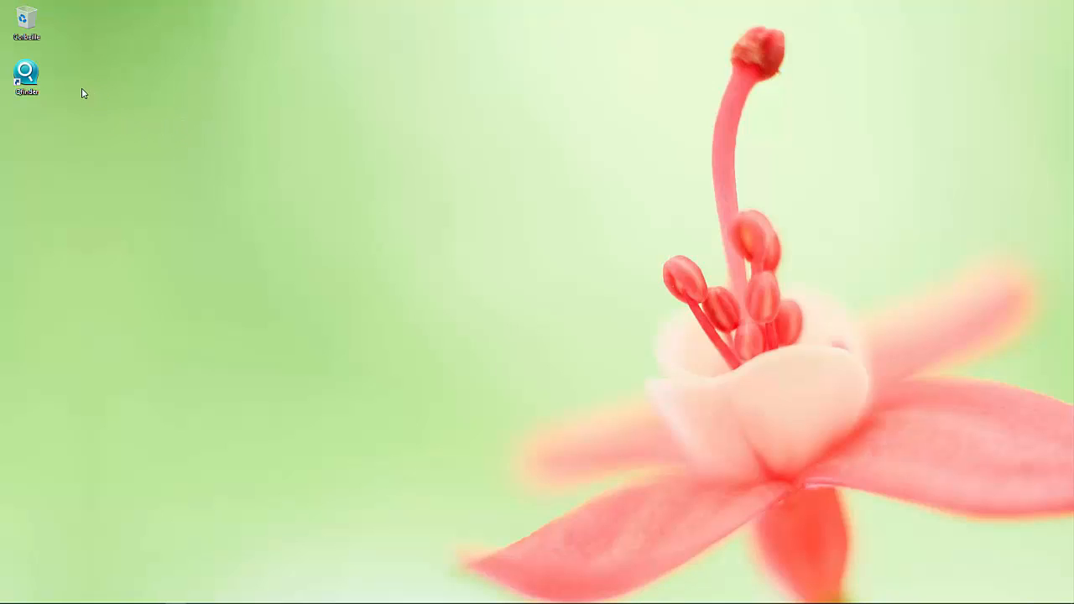
# Use Qfinder to connect to the TS-453mini's web page at 192.168.1.16:8080
pyautogui.doubleClick(26, 73)
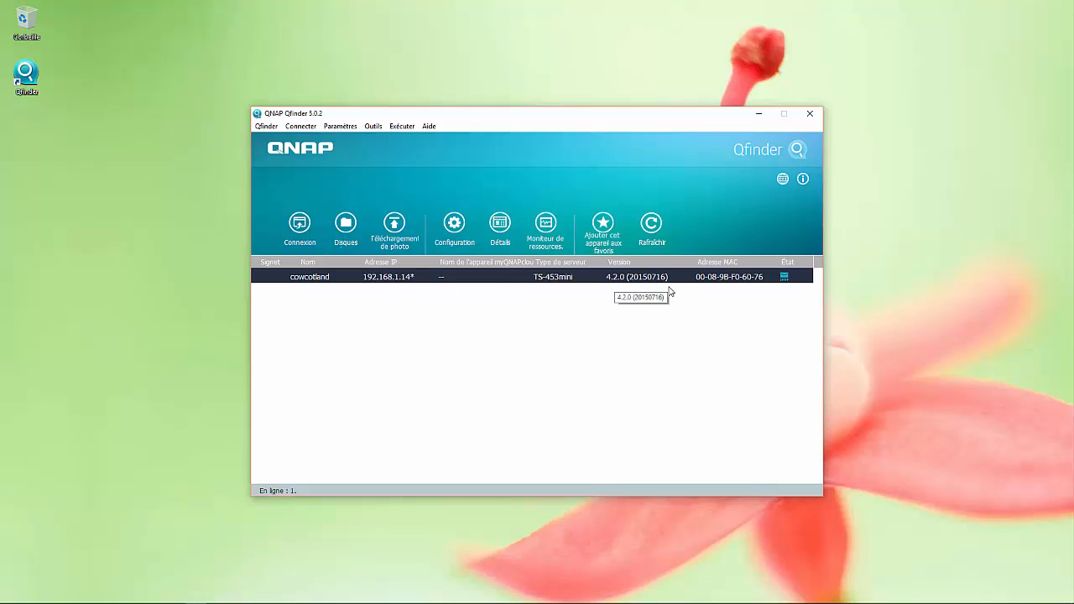
pyautogui.click(300, 223)
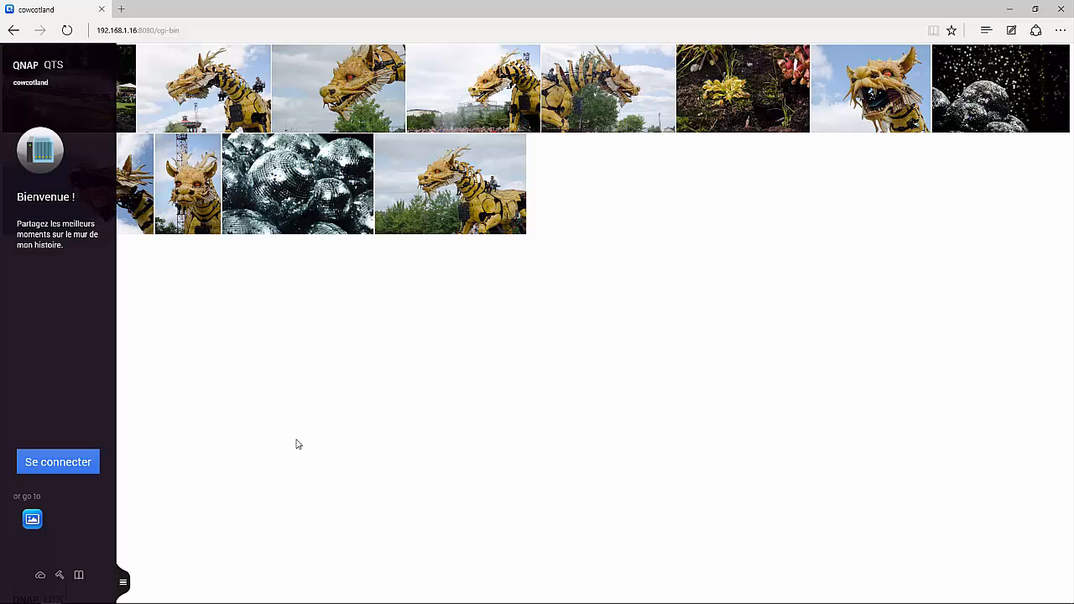
# View the Photo Station public dragon gallery as thumbnails, then return to the QTS welcome page
pyautogui.click(34, 521)
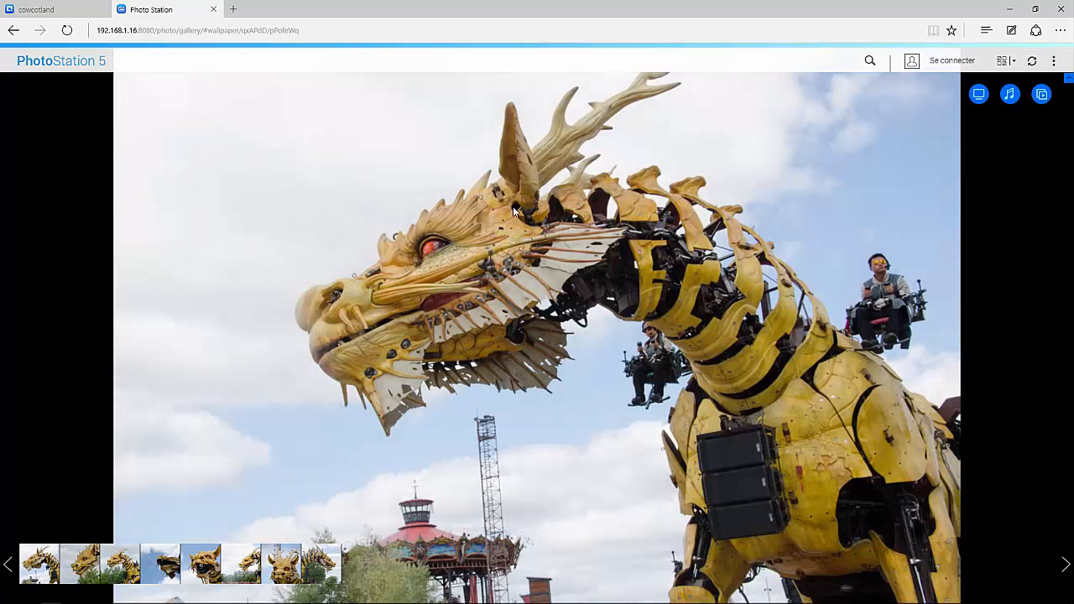
pyautogui.click(978, 95)
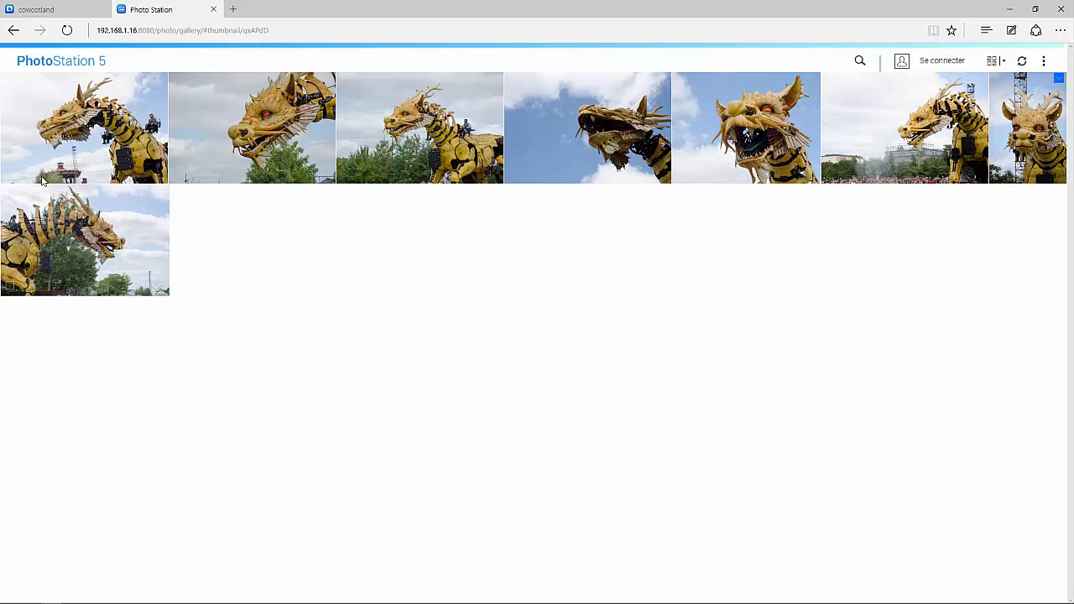
pyautogui.click(72, 13)
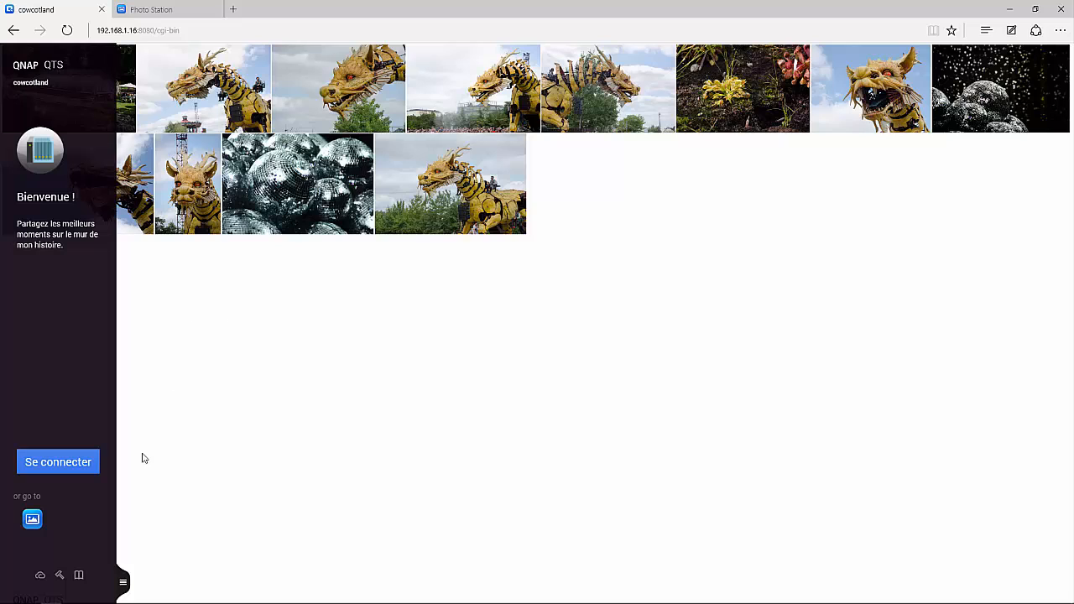
# Sign in to QTS with username 'admin' and the account password
pyautogui.click(62, 465)
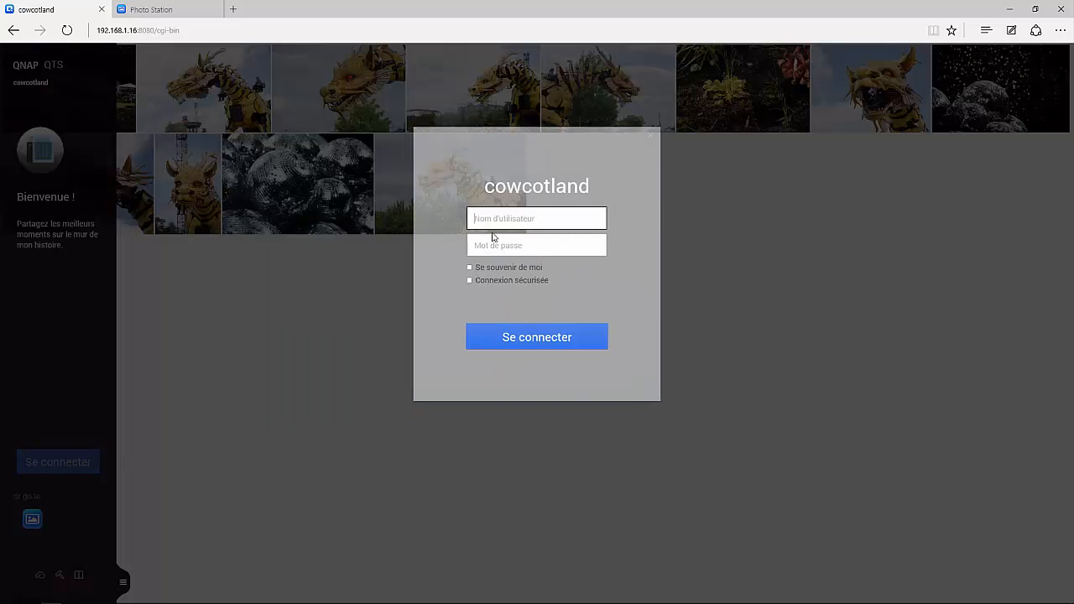
pyautogui.write('admin')
pyautogui.press('Tab')
pyautogui.write('••')
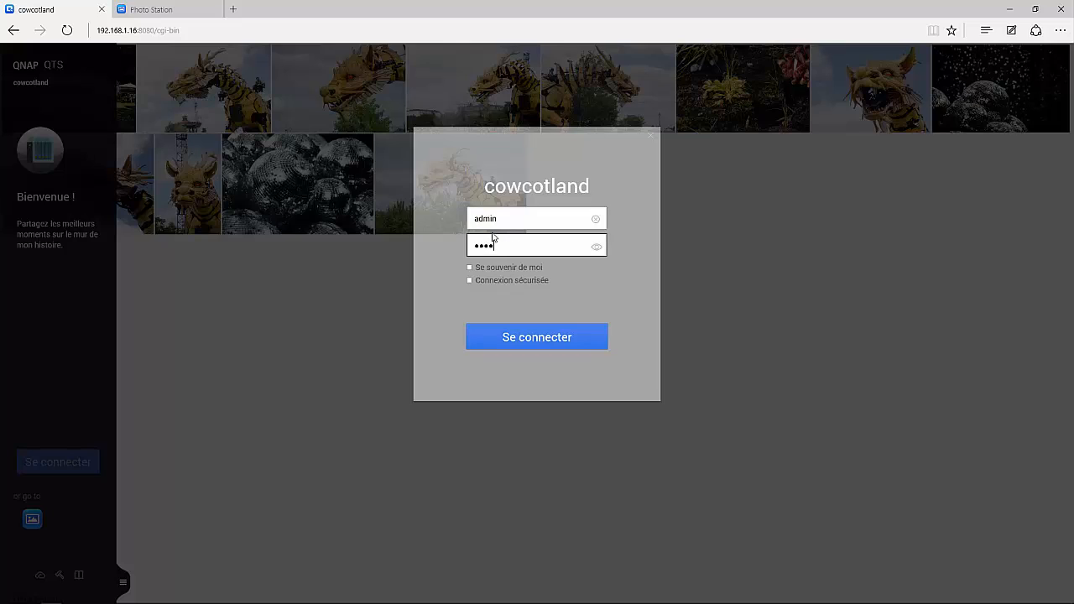
pyautogui.press('Return')
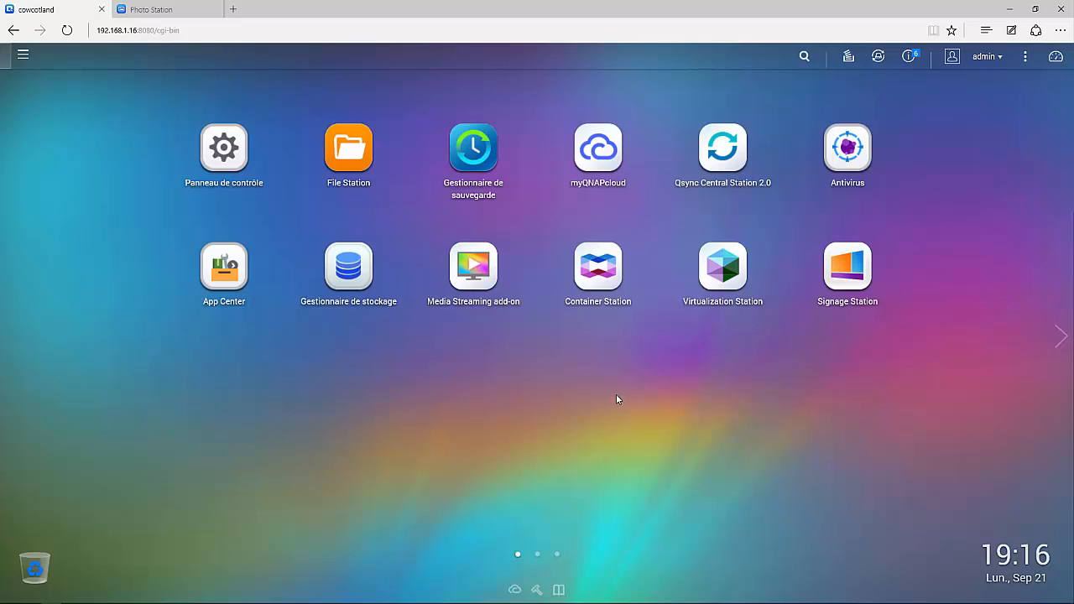
# Flip through the desktop pages, then browse the Panneau de contrôle settings overview
pyautogui.click(556, 555)
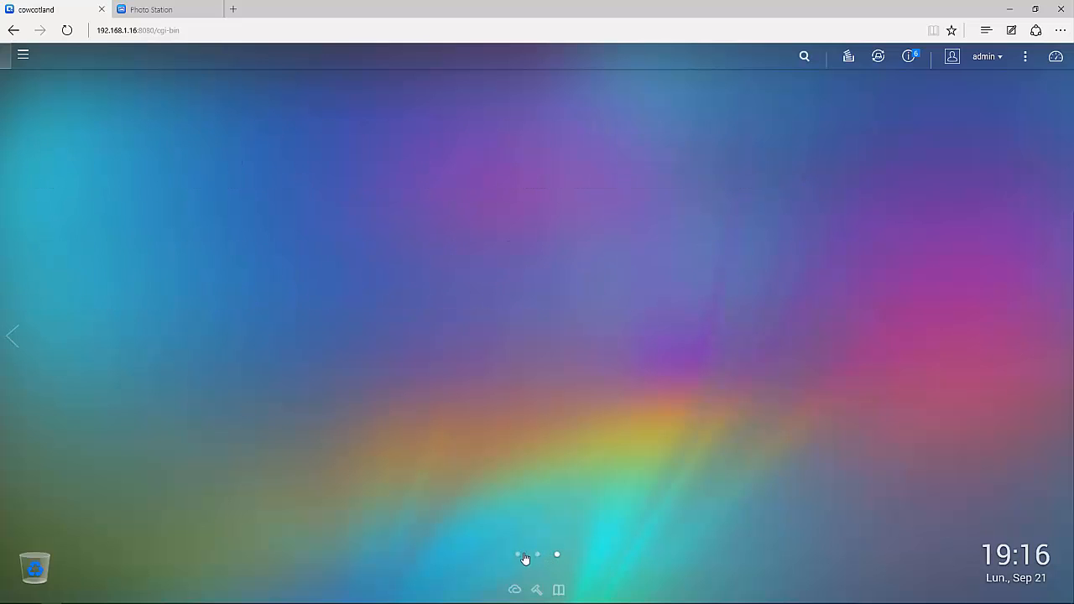
pyautogui.click(521, 555)
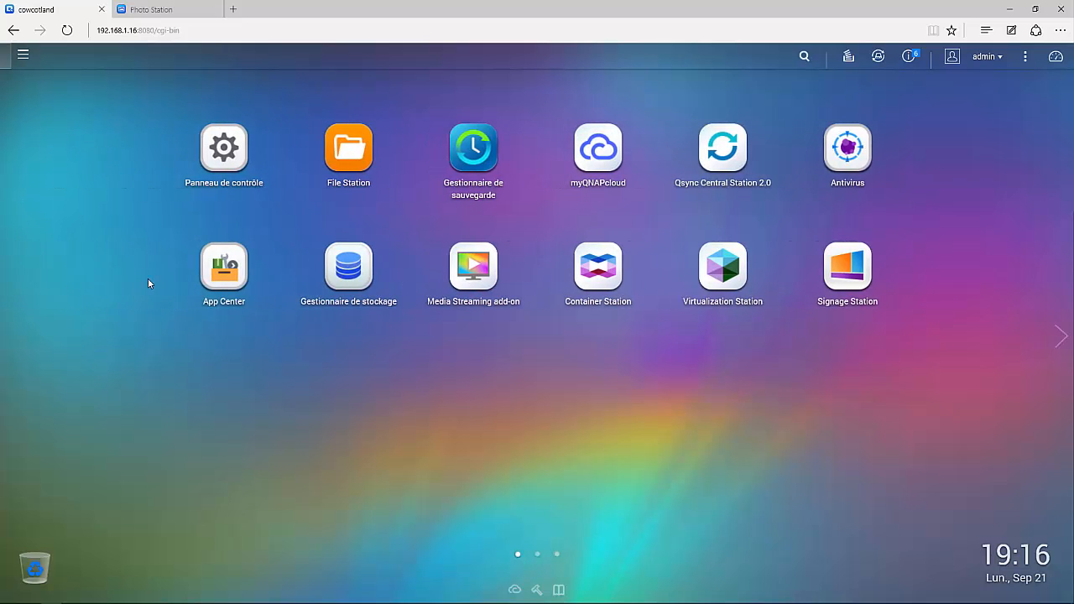
pyautogui.click(223, 148)
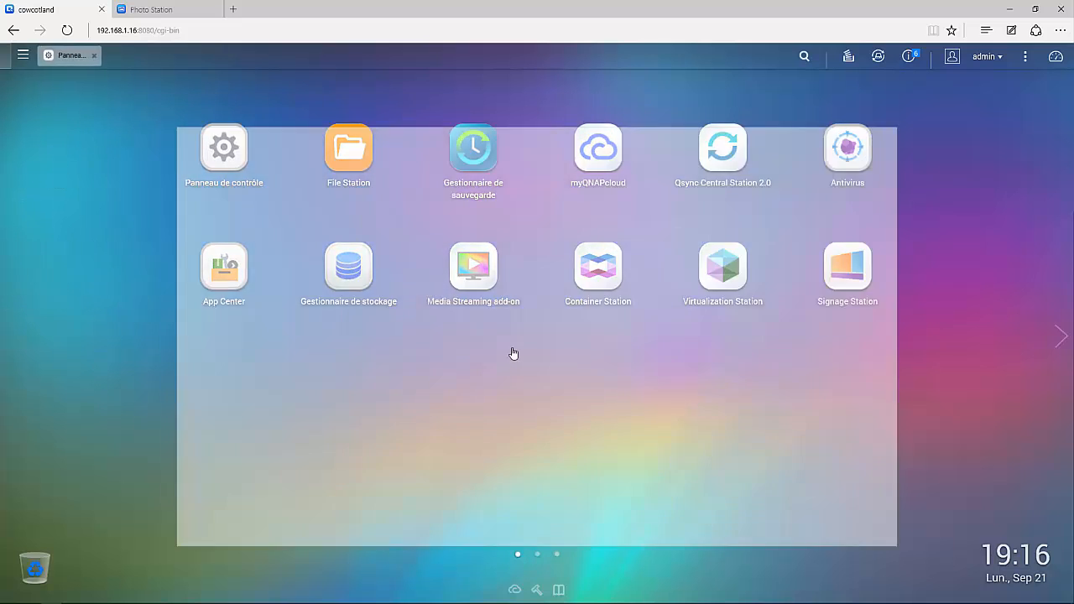
pyautogui.scroll(-3, 743, 302)
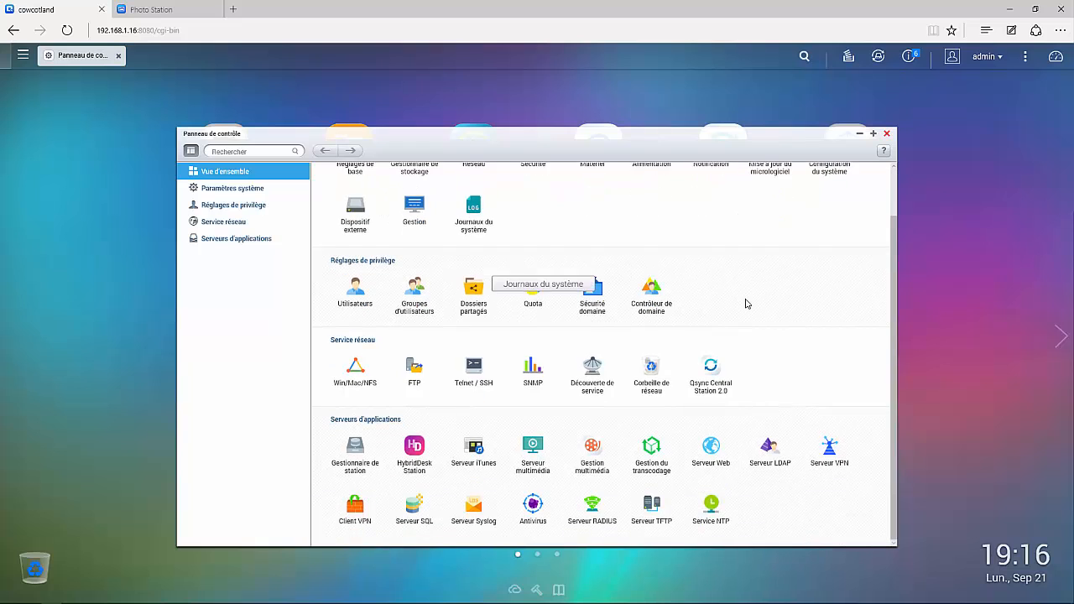
pyautogui.scroll(3, 663, 303)
pyautogui.scroll(-2, 688, 402)
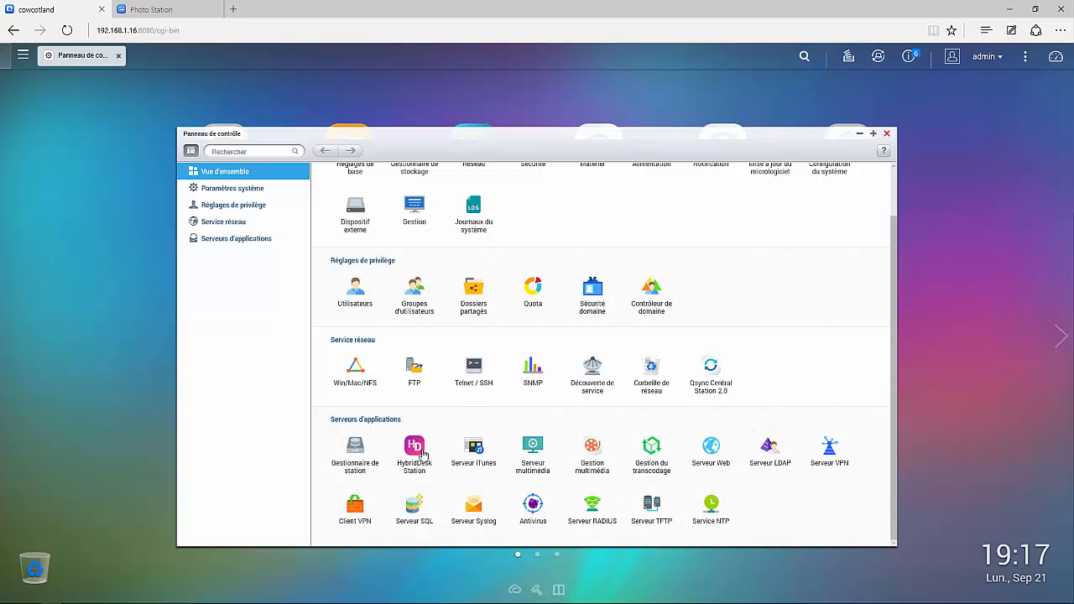
# Browse HybridDesk Station 3.0.4's installed apps, such as Chrome, Firefox, Kodi and LibreOffice
pyautogui.click(422, 455)
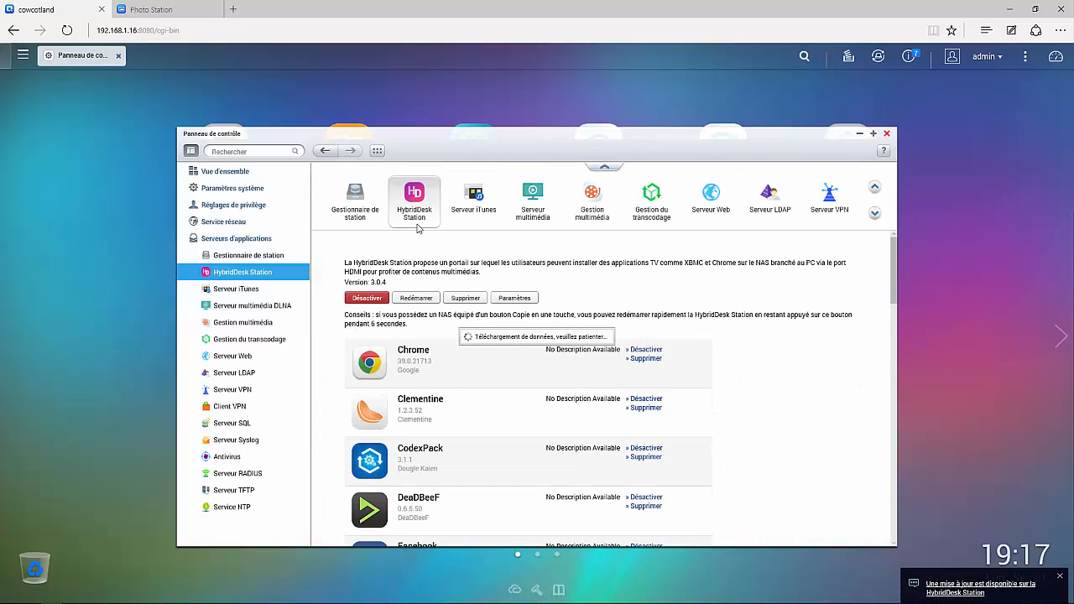
pyautogui.scroll(-1, 711, 346)
pyautogui.scroll(1, 689, 382)
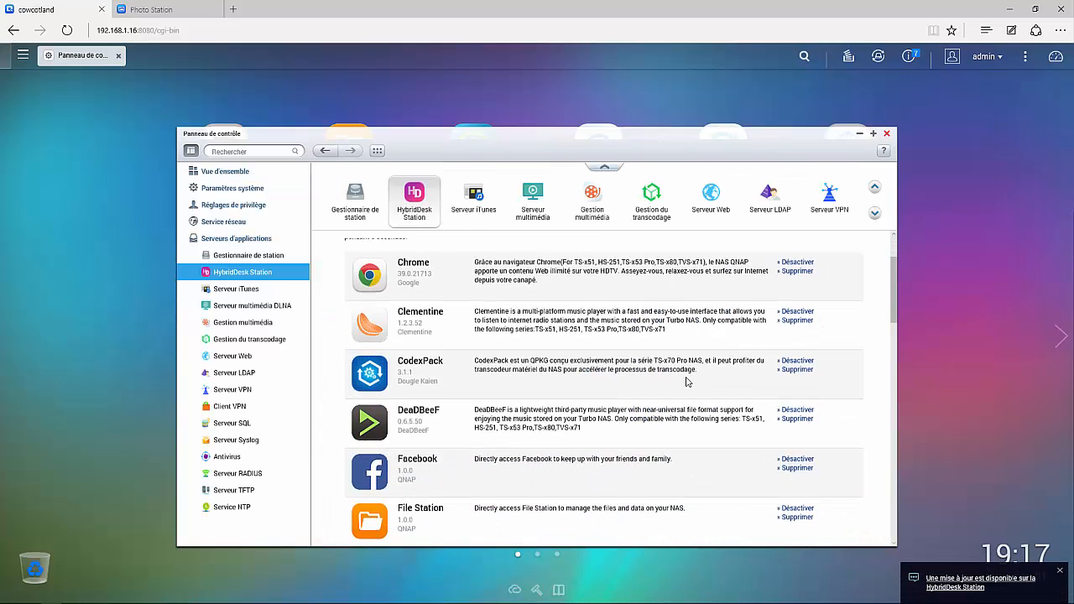
pyautogui.scroll(-1, 549, 376)
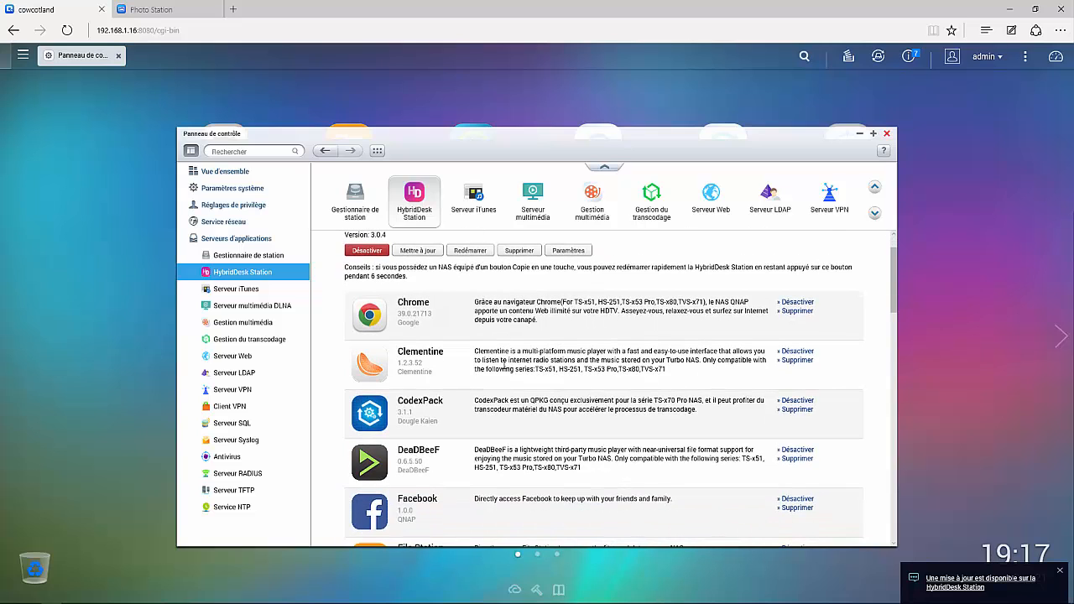
pyautogui.scroll(-2, 503, 365)
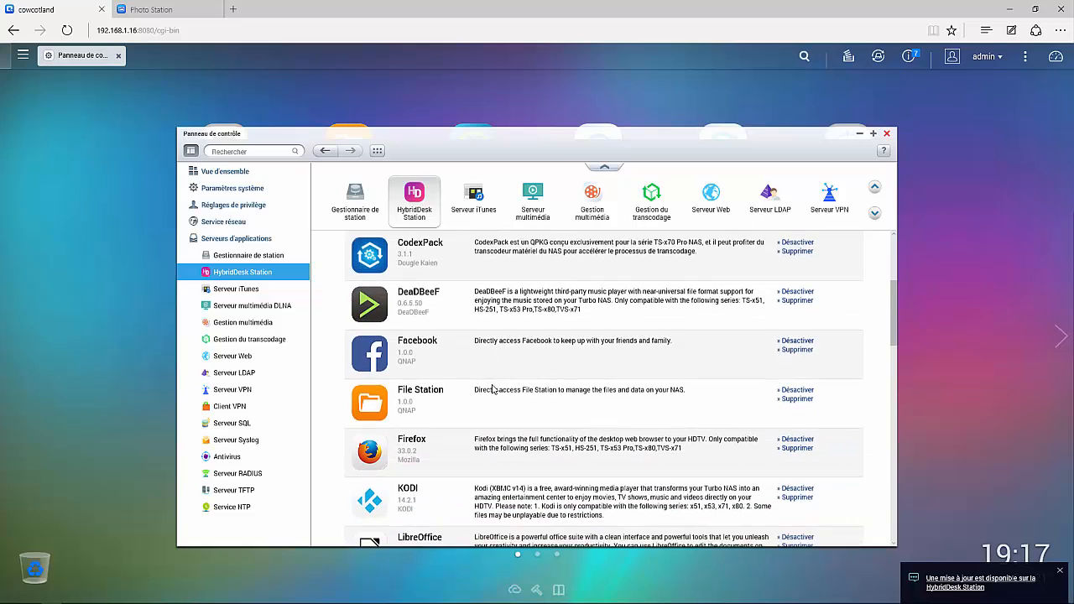
pyautogui.scroll(-3, 503, 350)
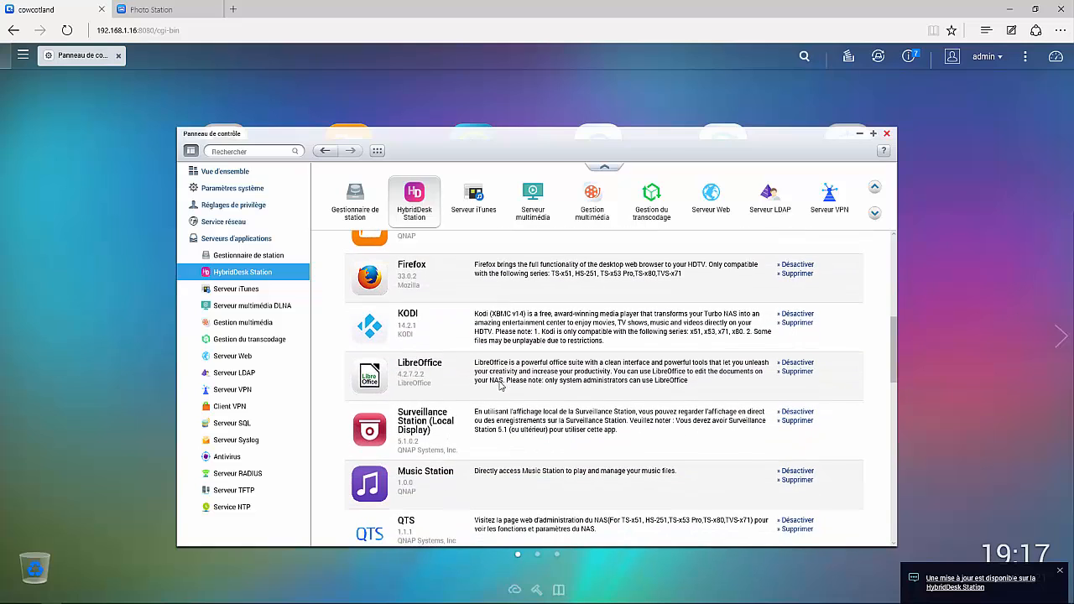
pyautogui.scroll(-1, 550, 348)
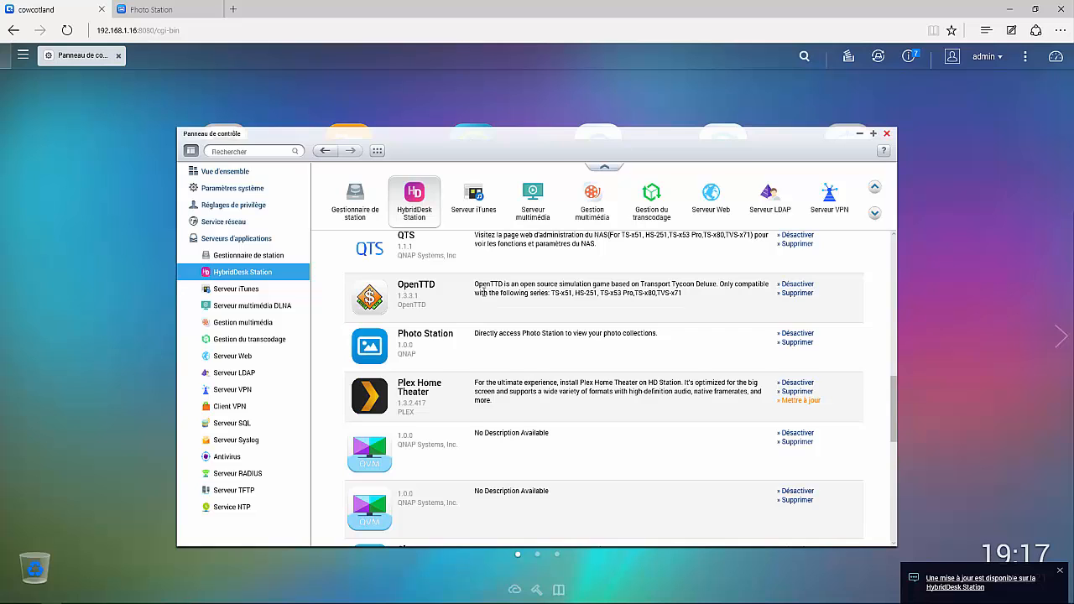
pyautogui.scroll(-1, 483, 292)
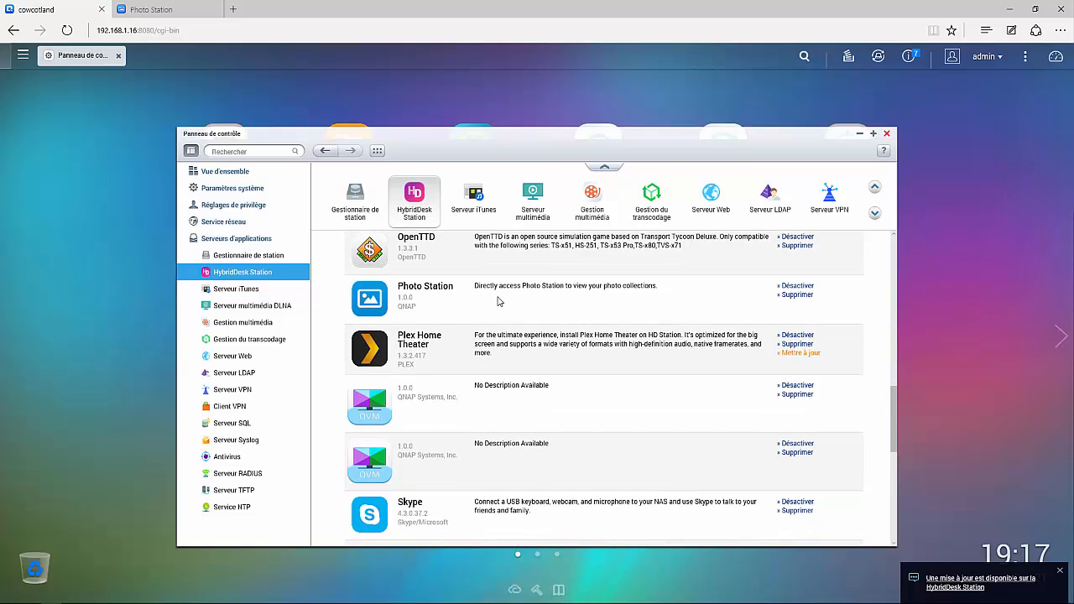
pyautogui.scroll(-4, 497, 301)
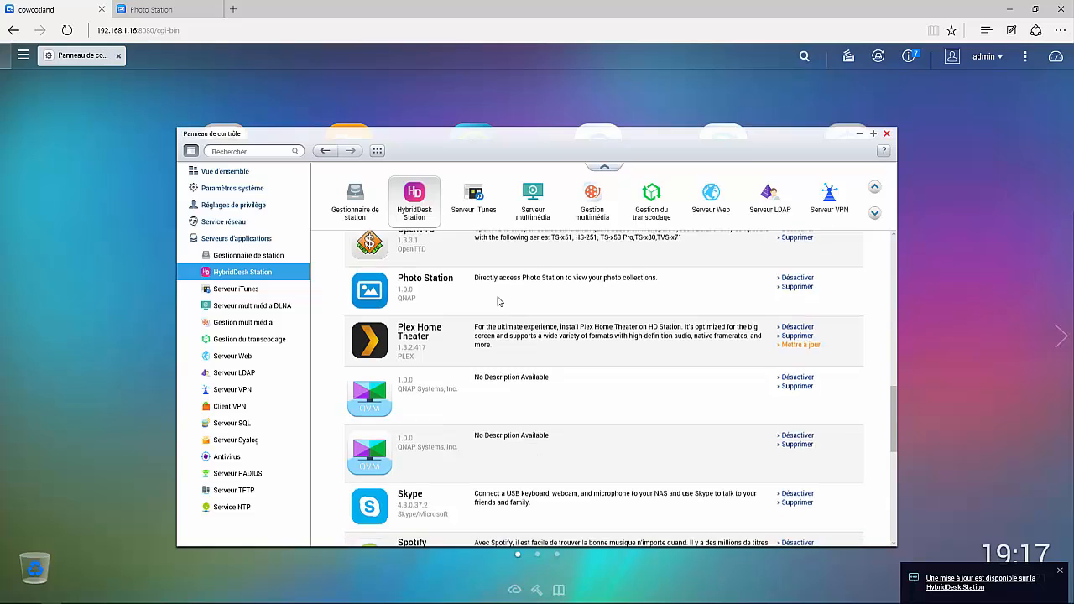
pyautogui.scroll(-2, 570, 303)
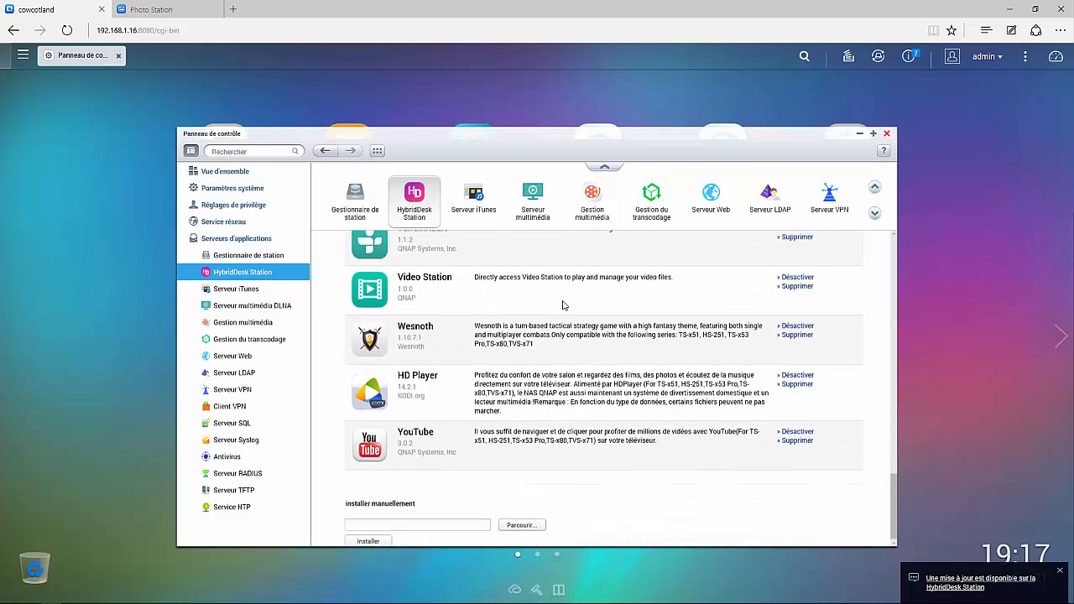
pyautogui.scroll(5, 602, 380)
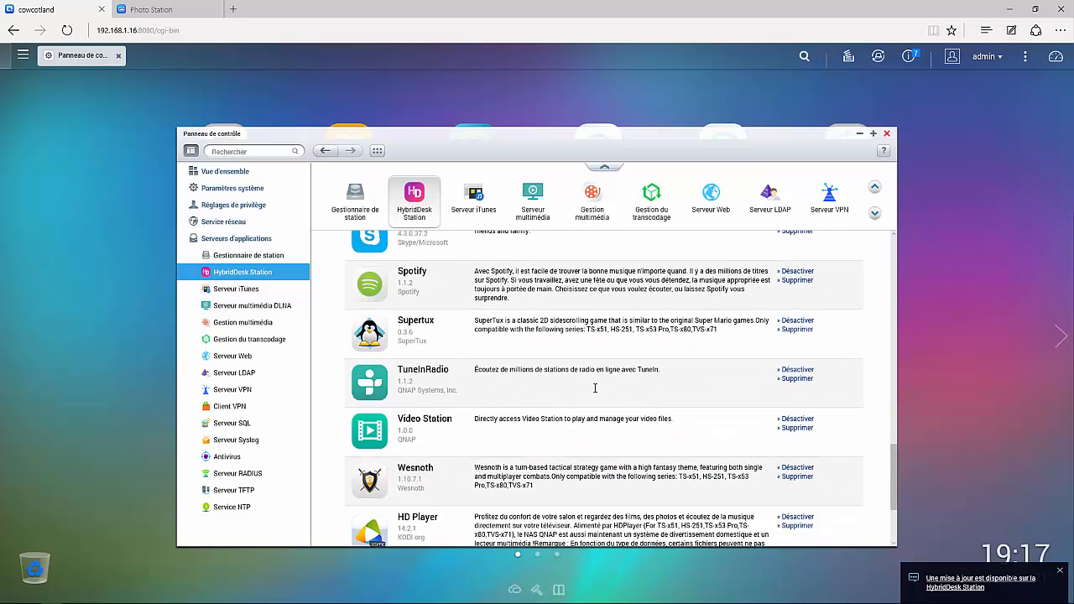
pyautogui.scroll(8, 594, 392)
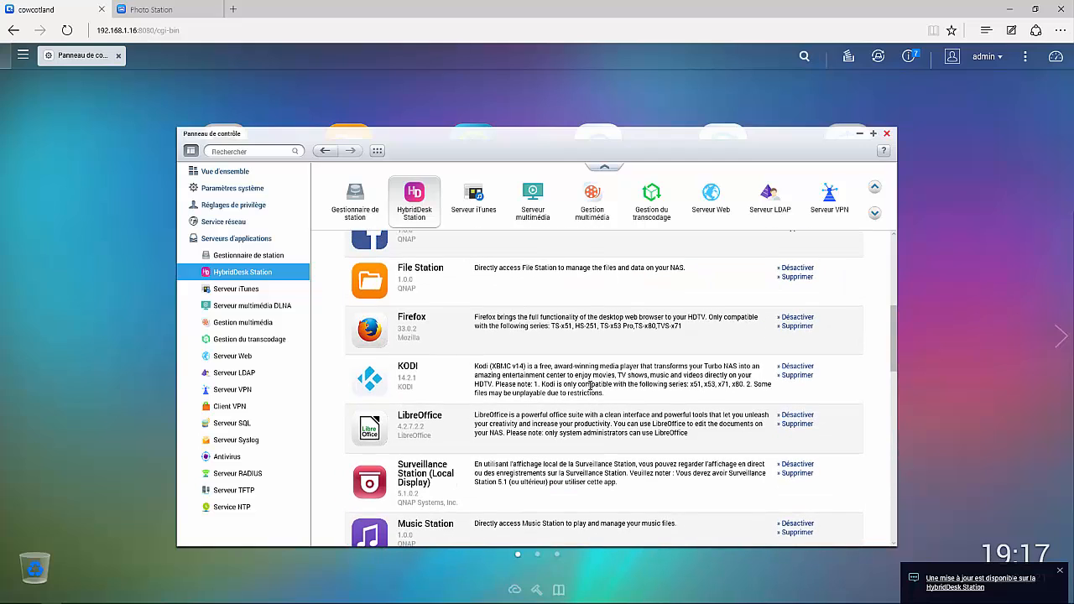
pyautogui.scroll(2, 590, 385)
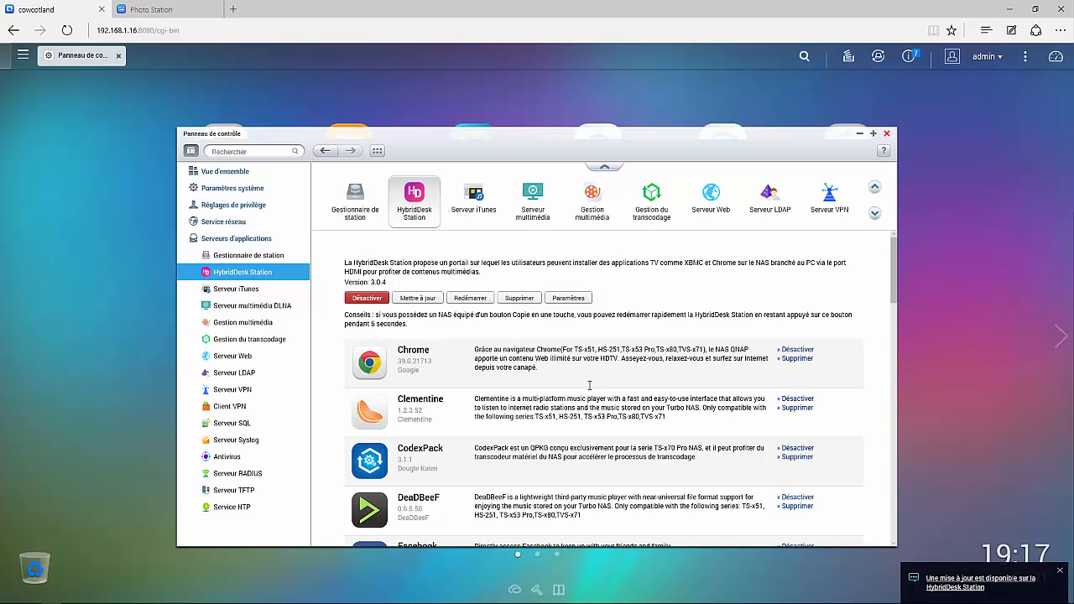
pyautogui.scroll(-3, 589, 388)
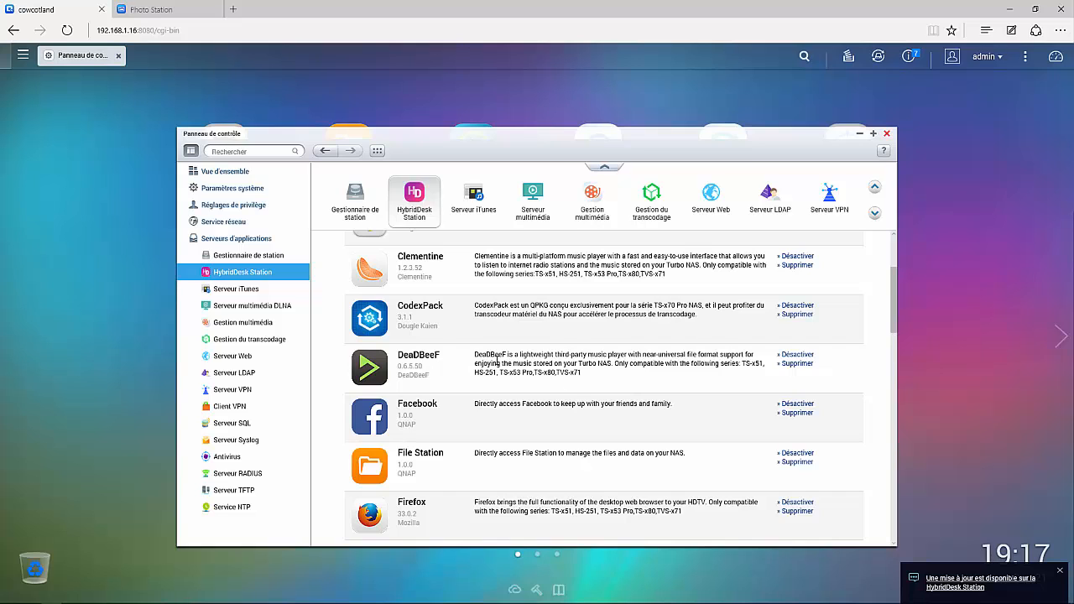
pyautogui.scroll(1, 641, 331)
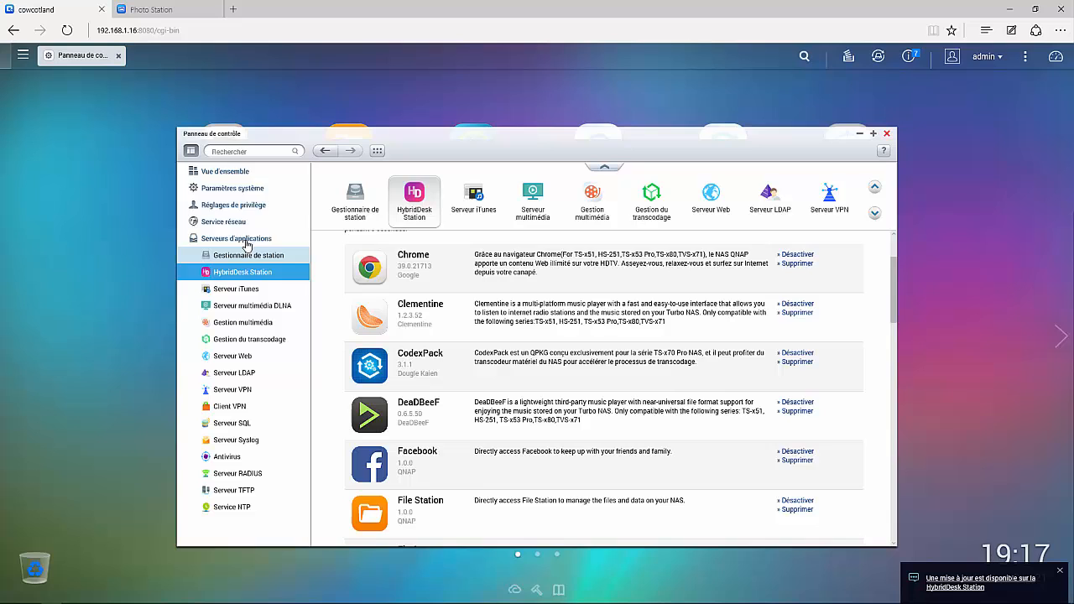
# Scroll through the Vue d'ensemble settings icons, then close the Control Panel
pyautogui.click(225, 174)
pyautogui.scroll(-1, 554, 311)
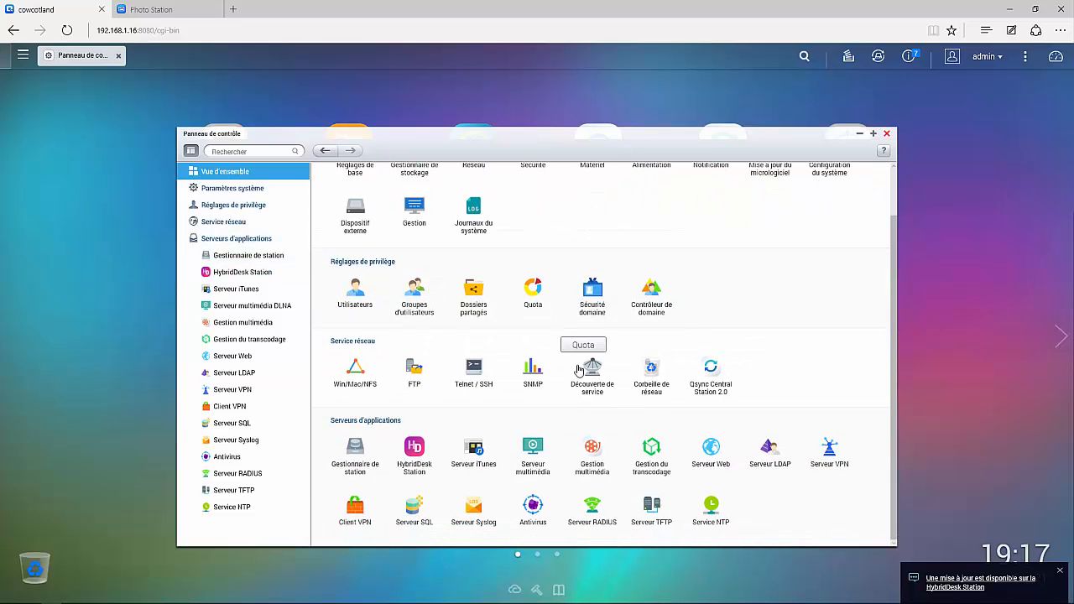
pyautogui.scroll(1, 744, 352)
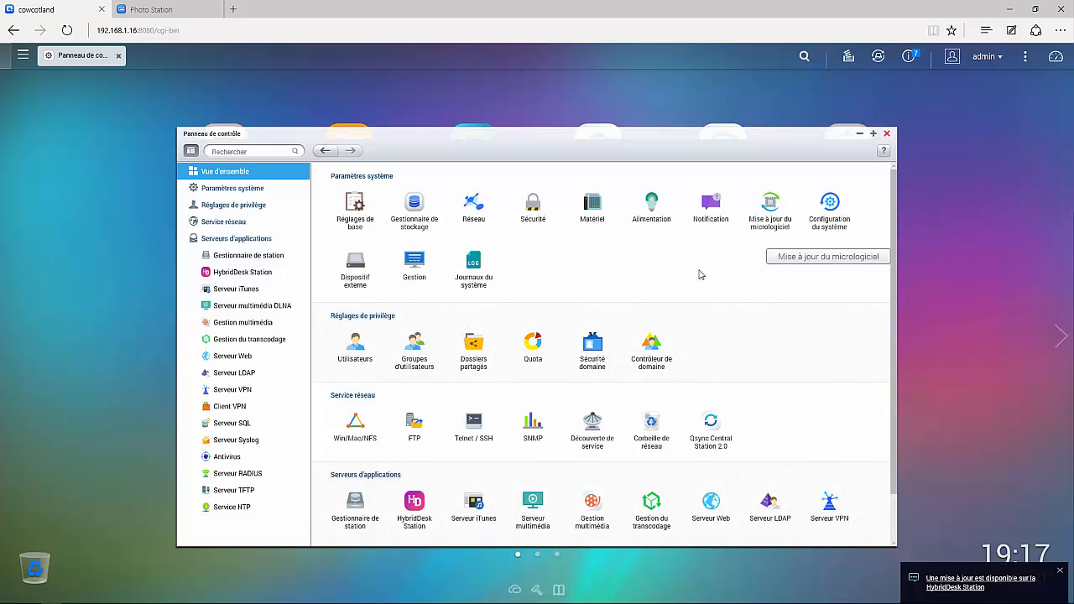
pyautogui.scroll(-1, 604, 280)
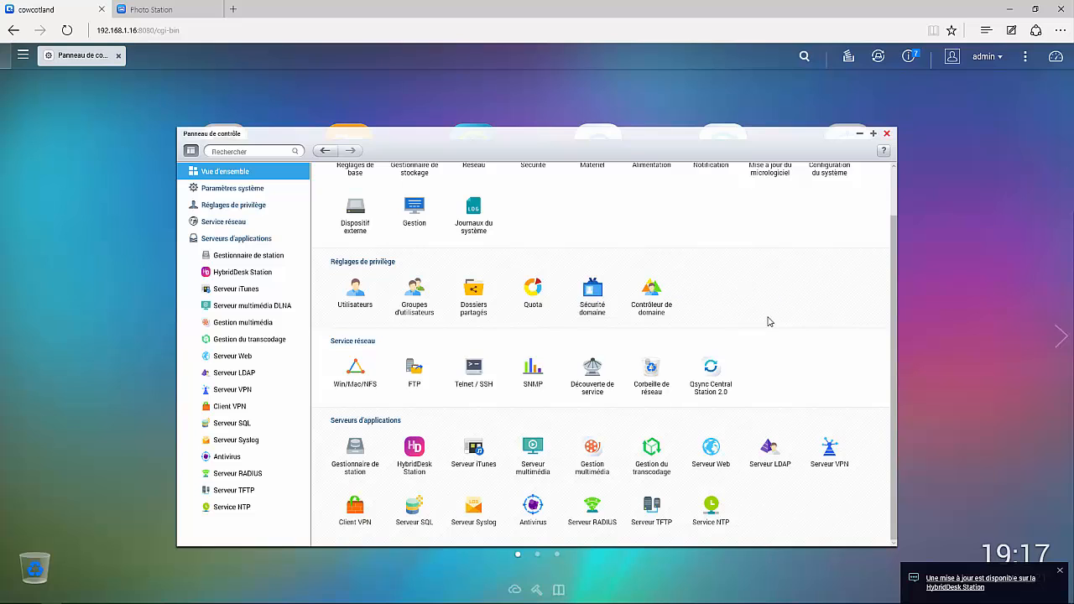
pyautogui.scroll(1, 758, 319)
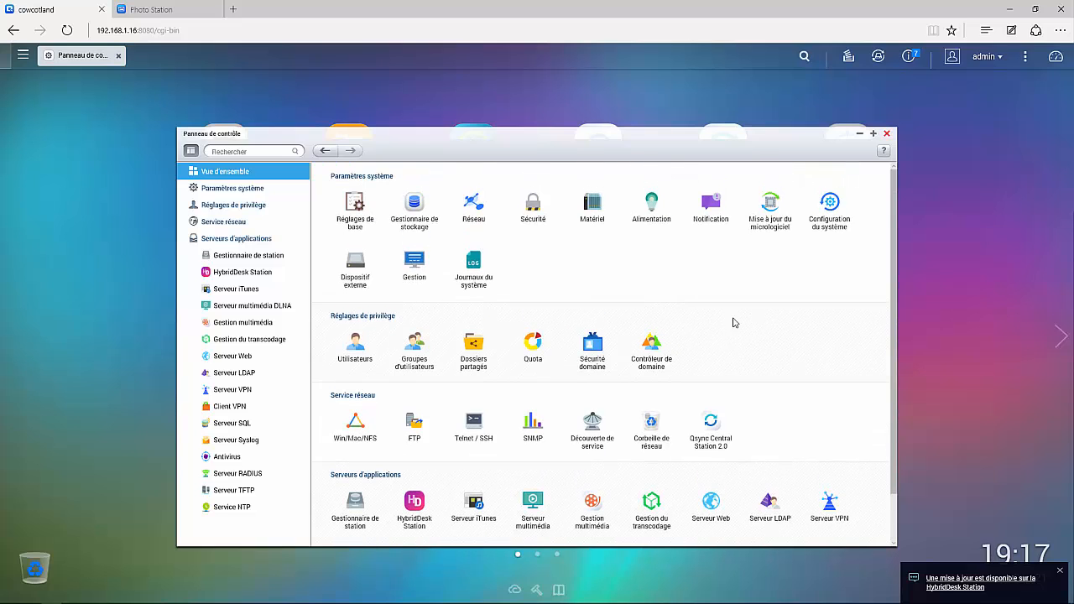
pyautogui.click(886, 133)
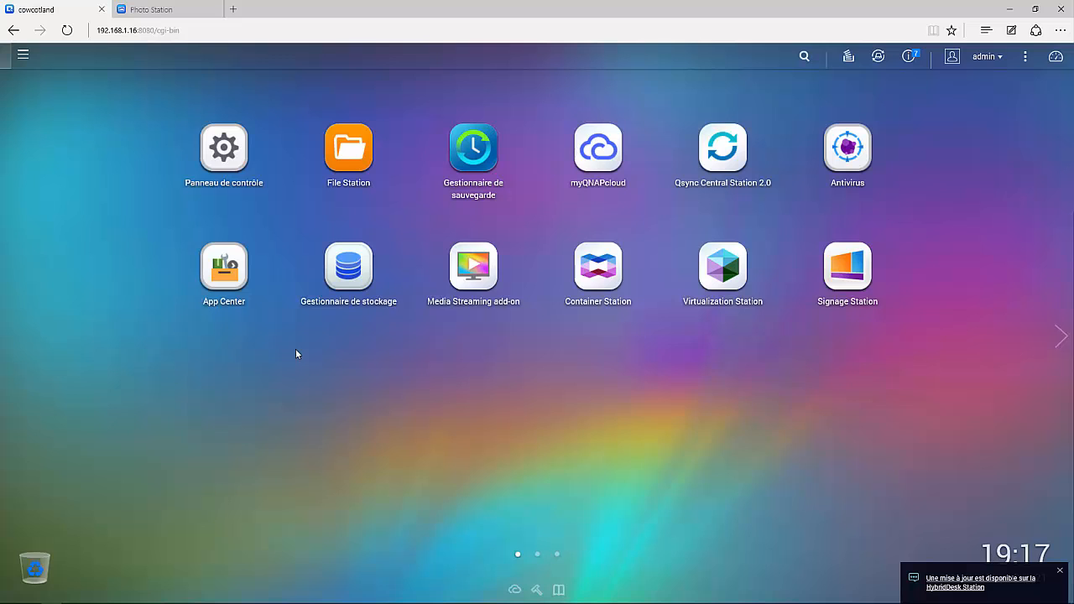
# Open Gestionnaire de stockage on its overview of 4 disks and the 7.21 To DataVol1 volume
pyautogui.click(343, 277)
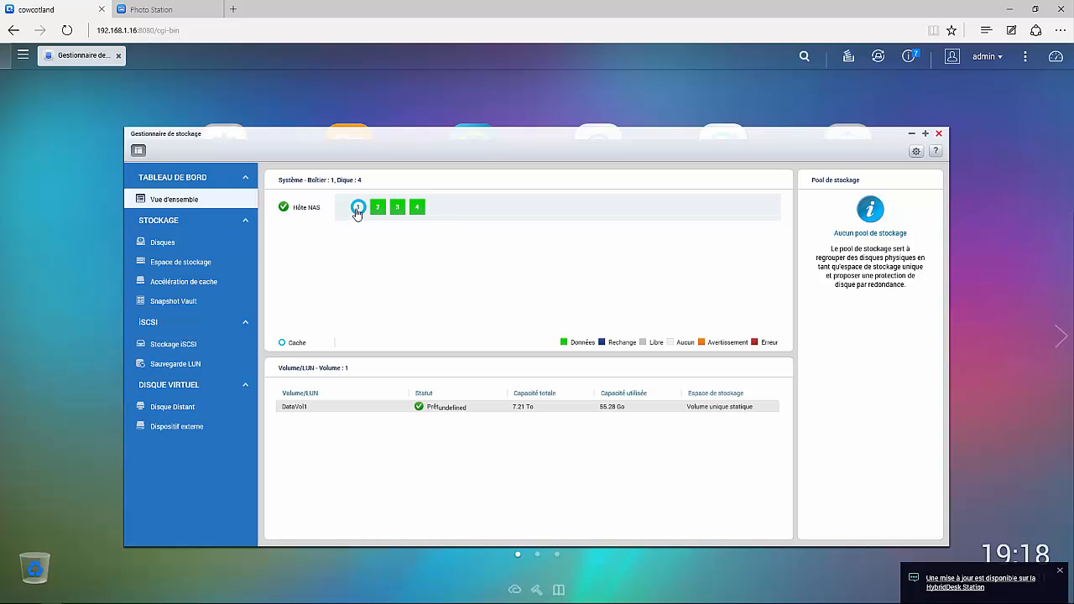
# Check the Accélération de cache status, then list Espace de stockage showing DataVol1 as Prêt
pyautogui.click(210, 283)
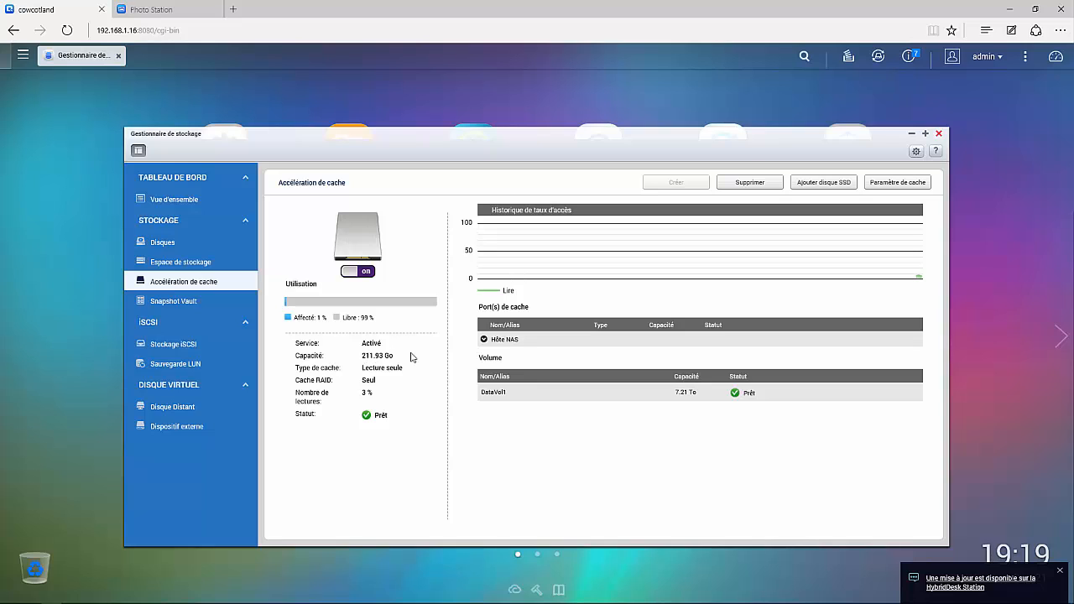
pyautogui.click(205, 264)
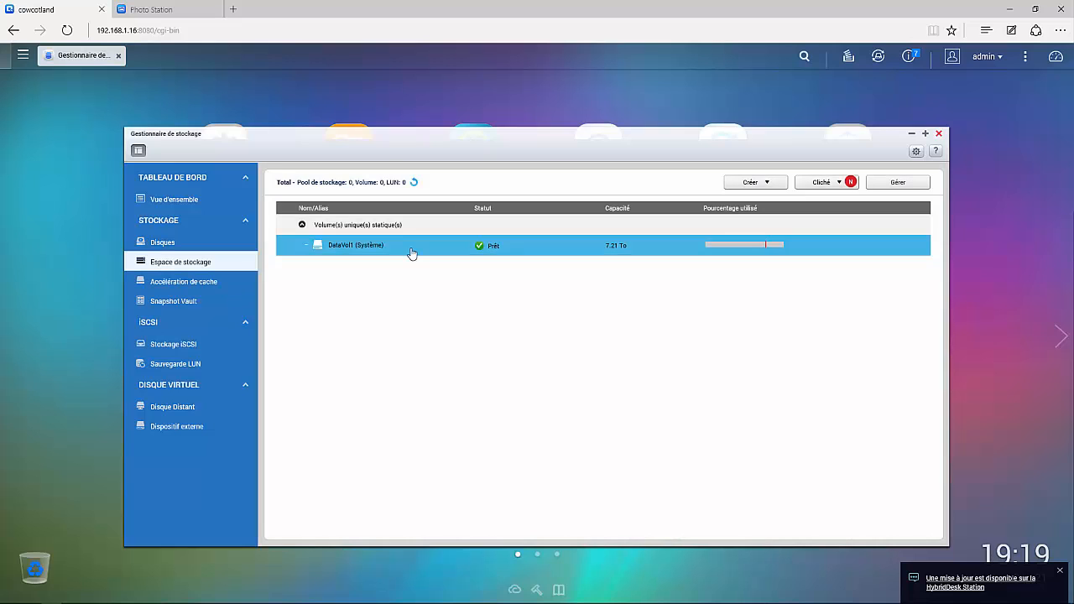
pyautogui.doubleClick(411, 254)
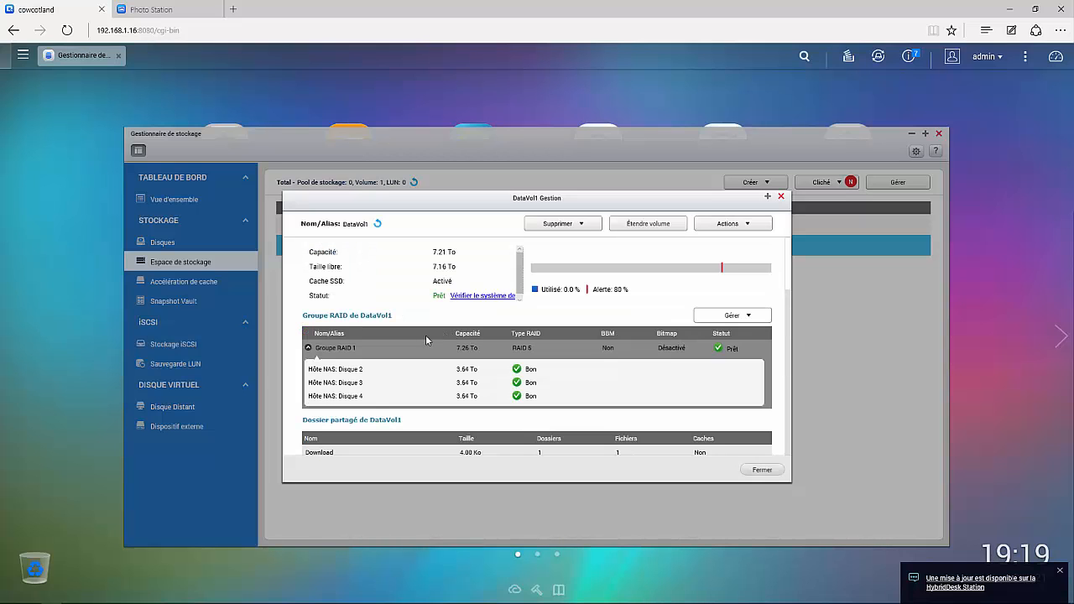
pyautogui.scroll(-6, 369, 407)
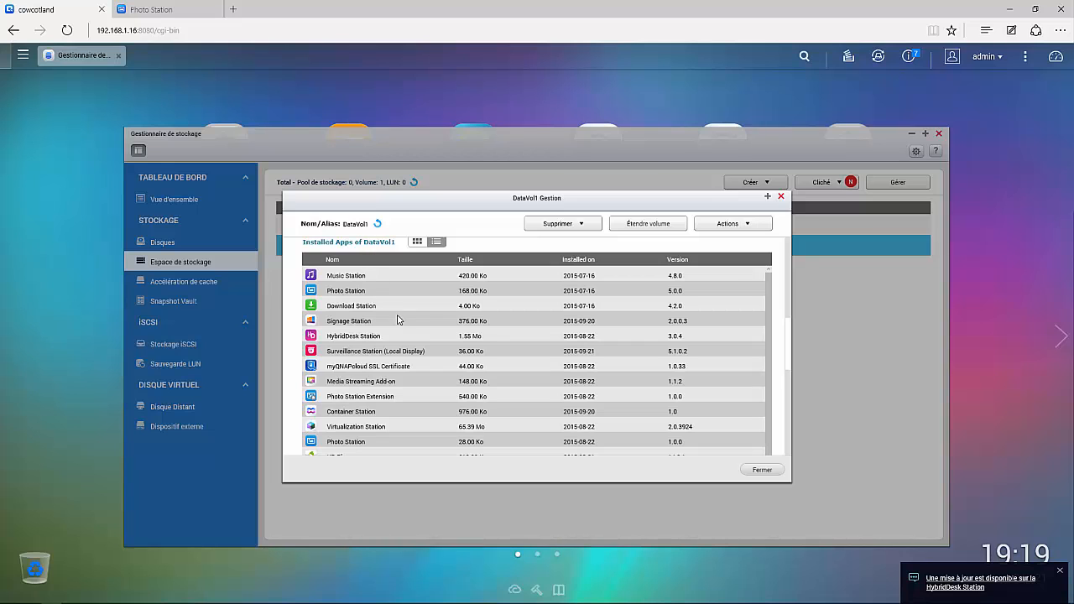
pyautogui.scroll(-5, 394, 311)
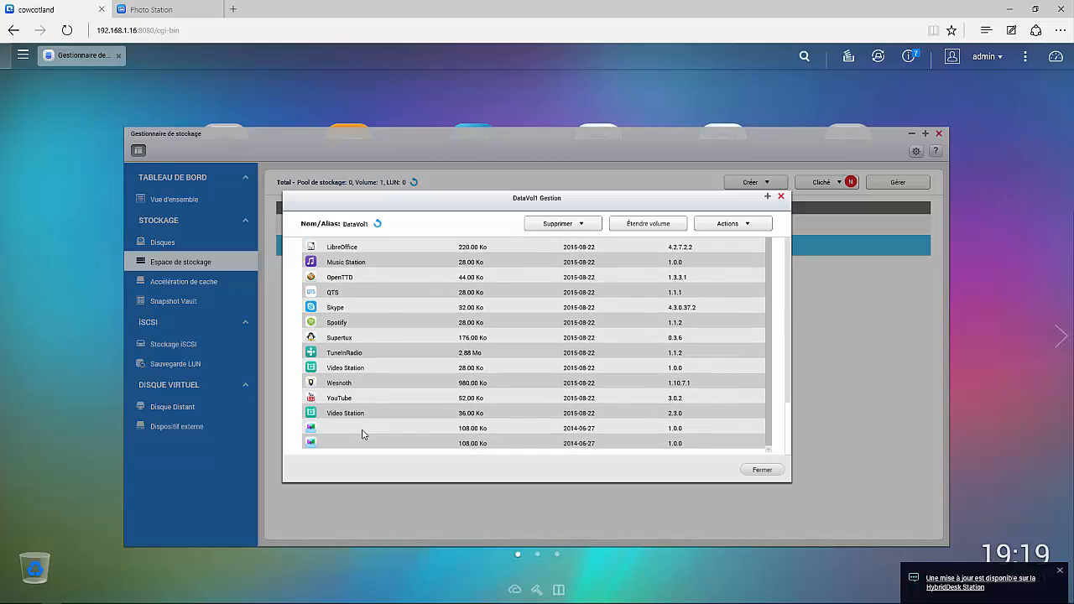
pyautogui.scroll(10, 363, 432)
pyautogui.scroll(-4, 340, 408)
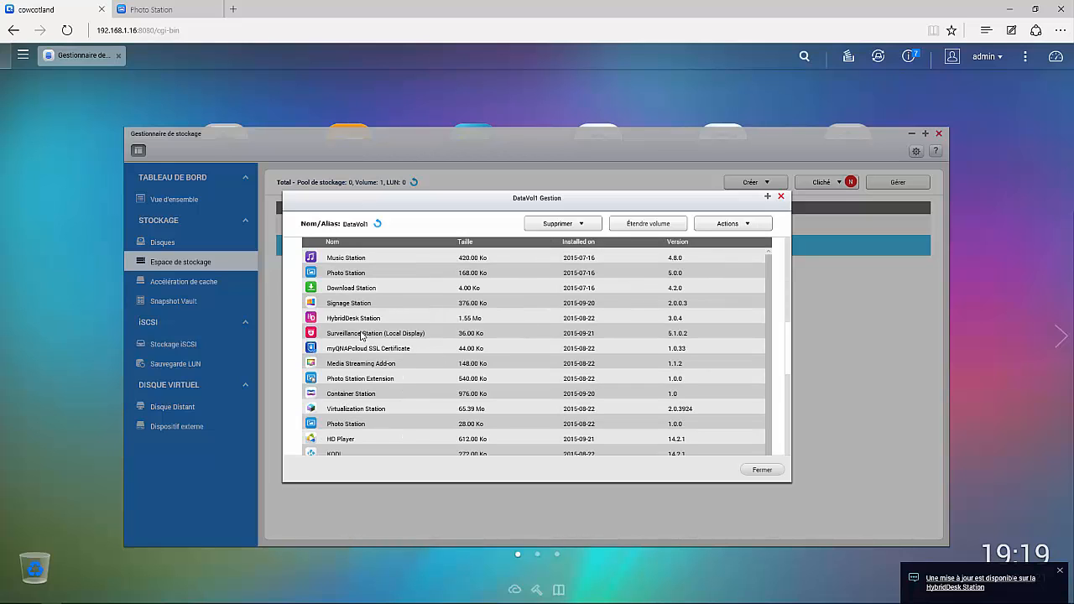
pyautogui.scroll(2, 375, 325)
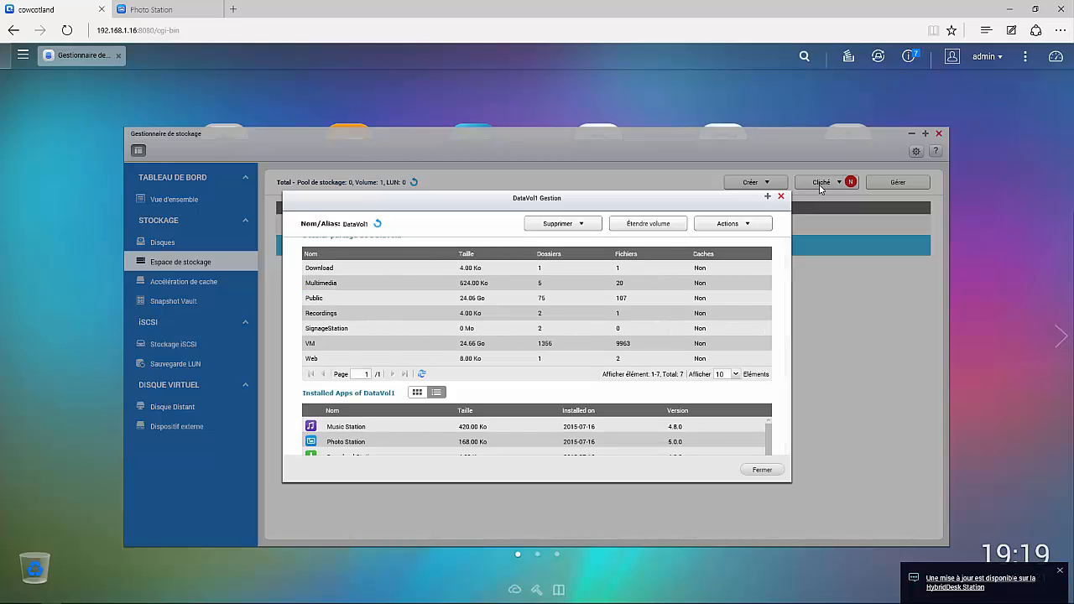
pyautogui.scroll(2, 676, 294)
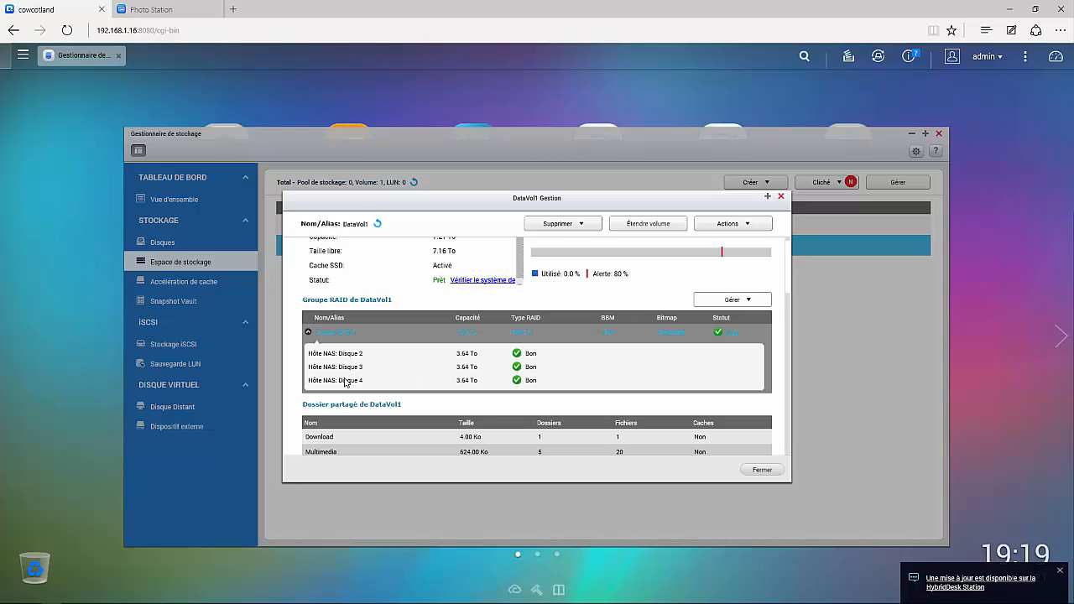
pyautogui.scroll(1, 466, 372)
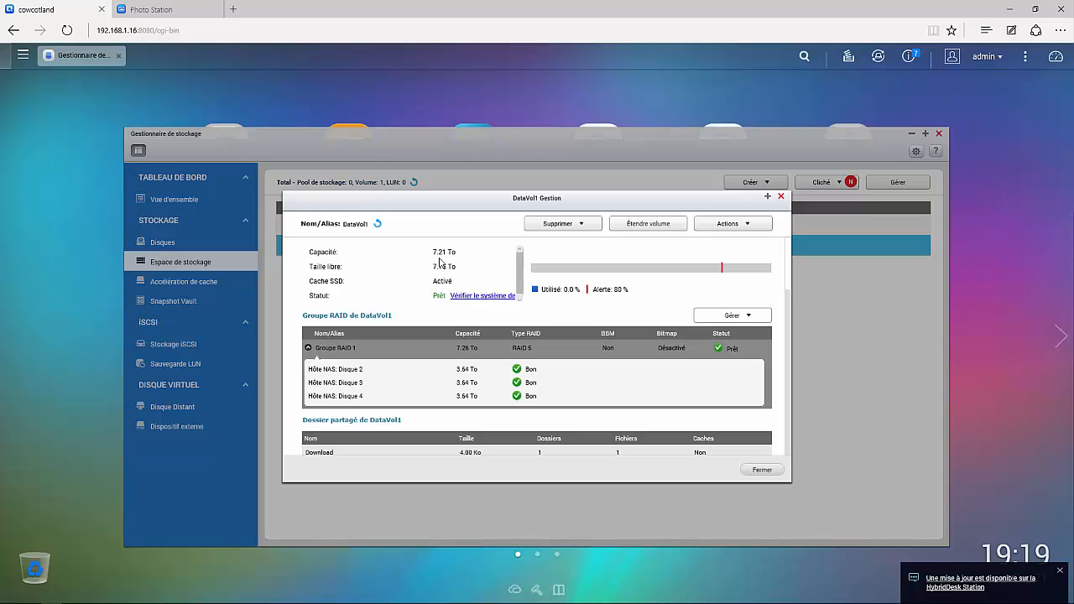
pyautogui.scroll(-1, 520, 277)
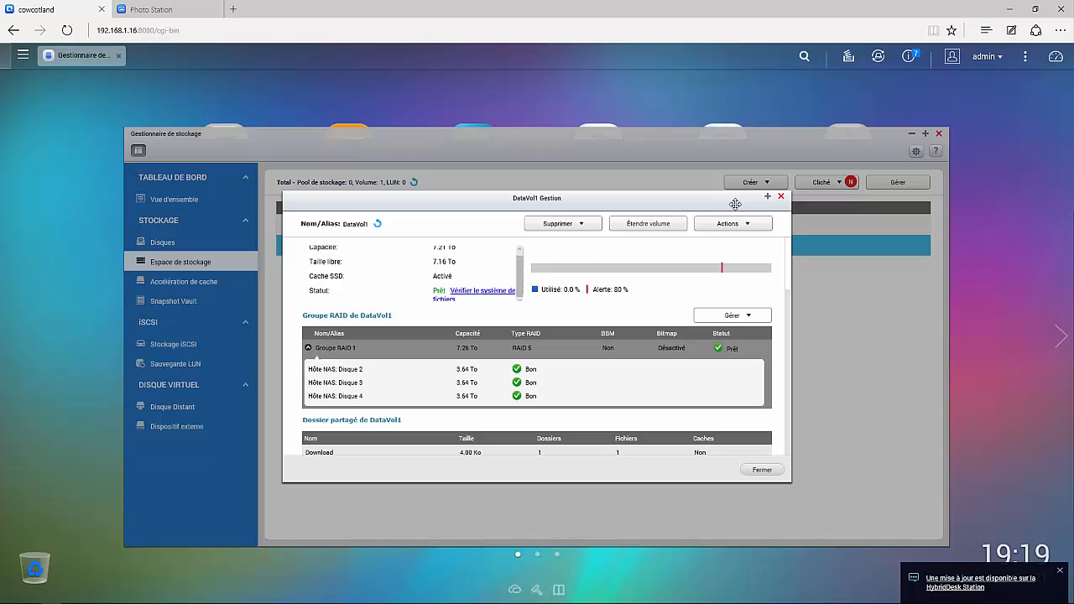
# Look over DataVol1's Cliché options without choosing one, then close Storage Manager
pyautogui.click(781, 197)
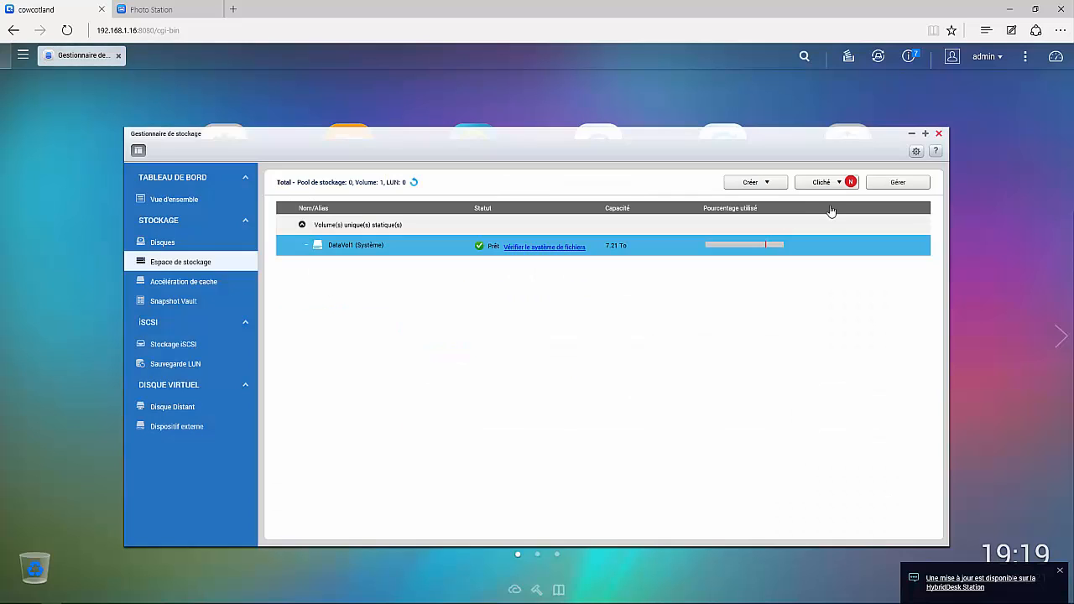
pyautogui.click(837, 186)
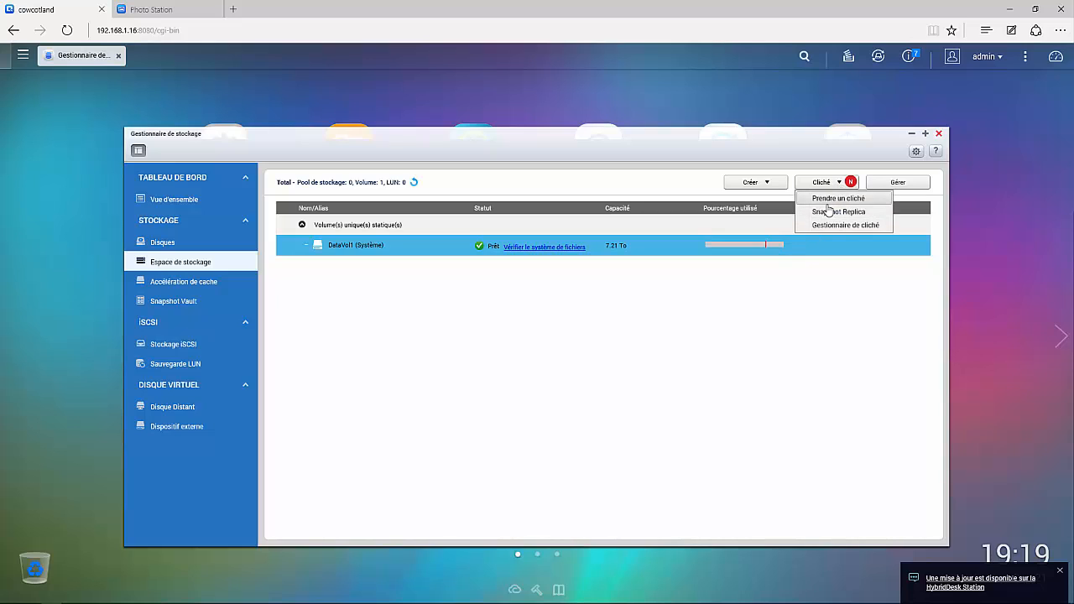
pyautogui.click(701, 350)
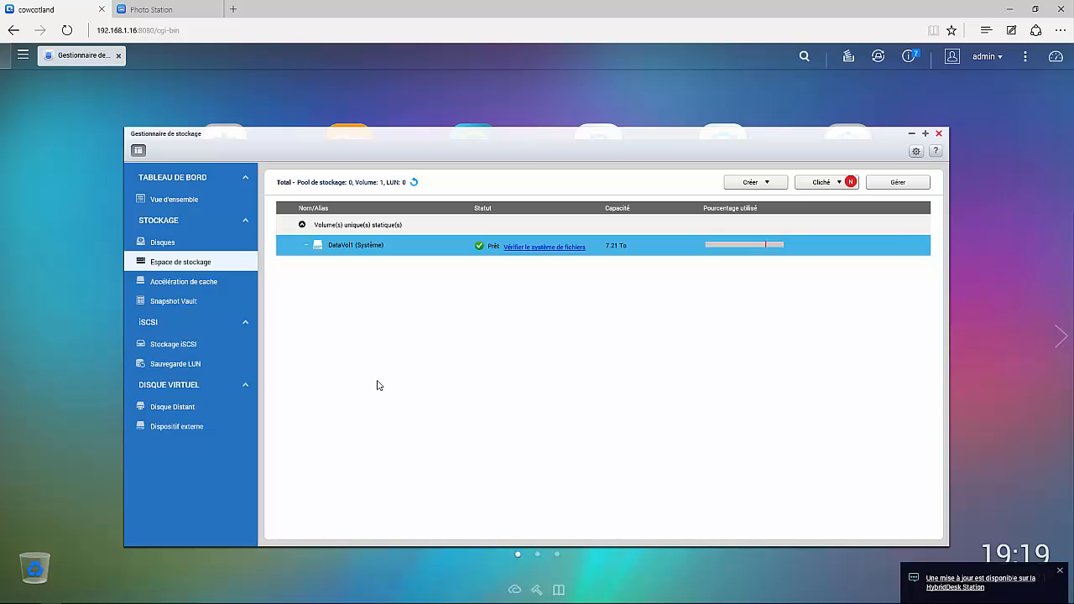
pyautogui.click(939, 135)
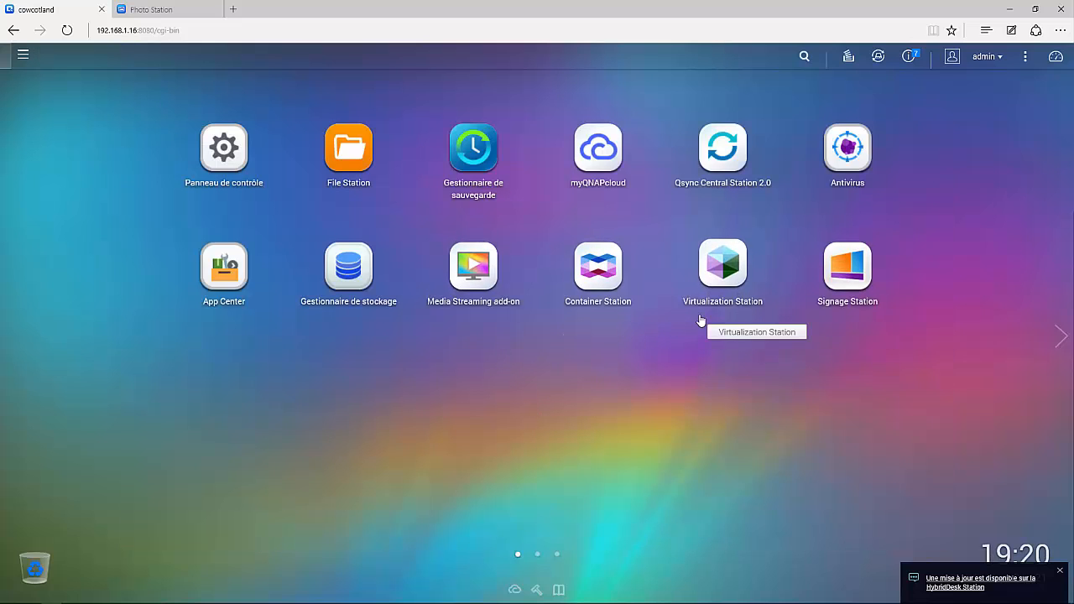
pyautogui.click(605, 276)
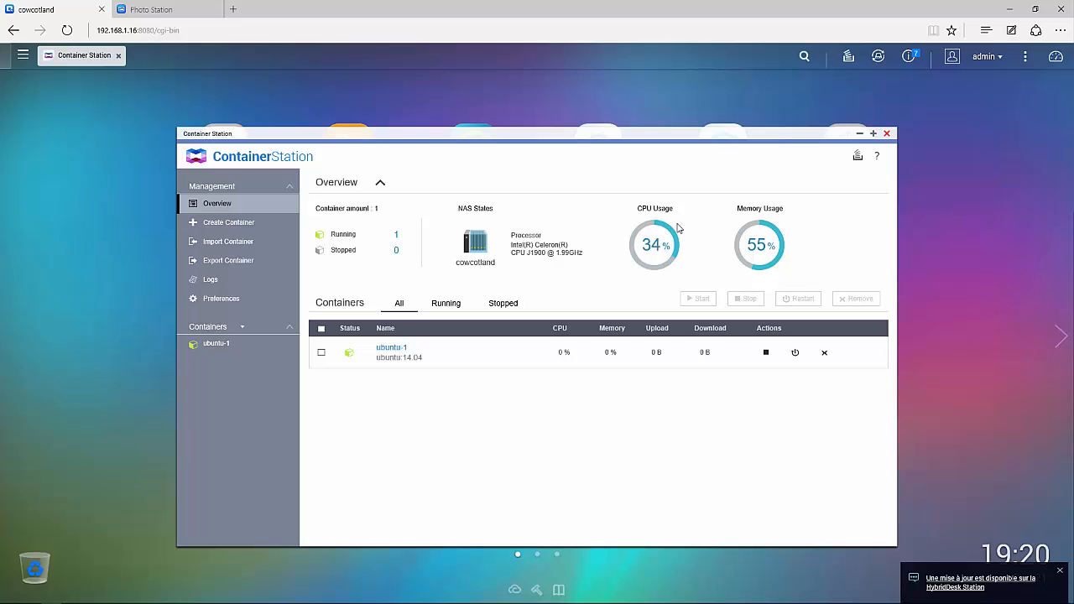
pyautogui.click(888, 134)
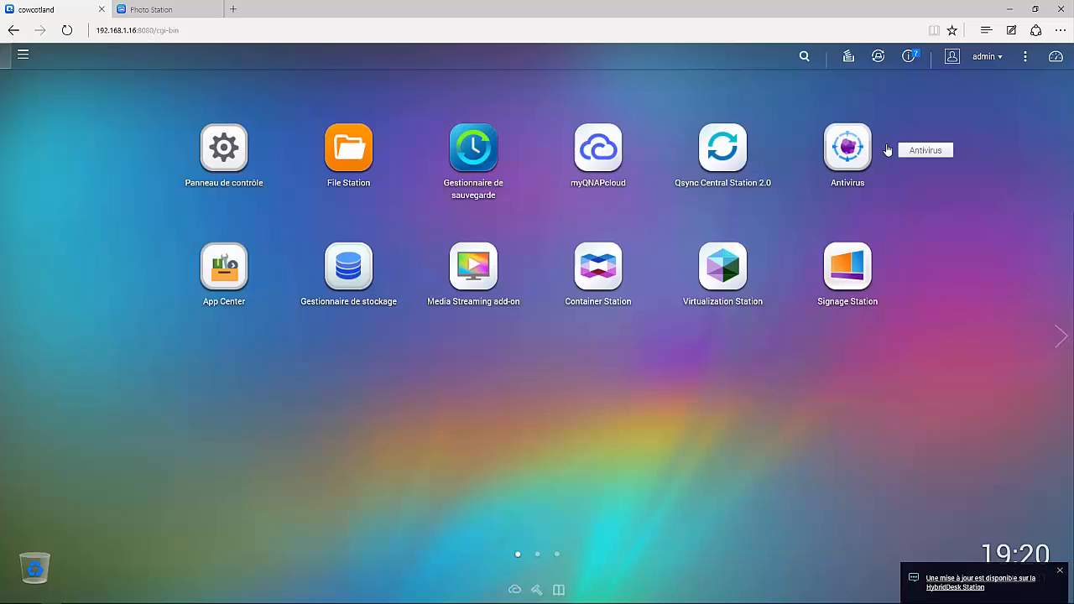
# Open the WIN10 VM's console from Virtualization Station in a new tab
pyautogui.click(738, 291)
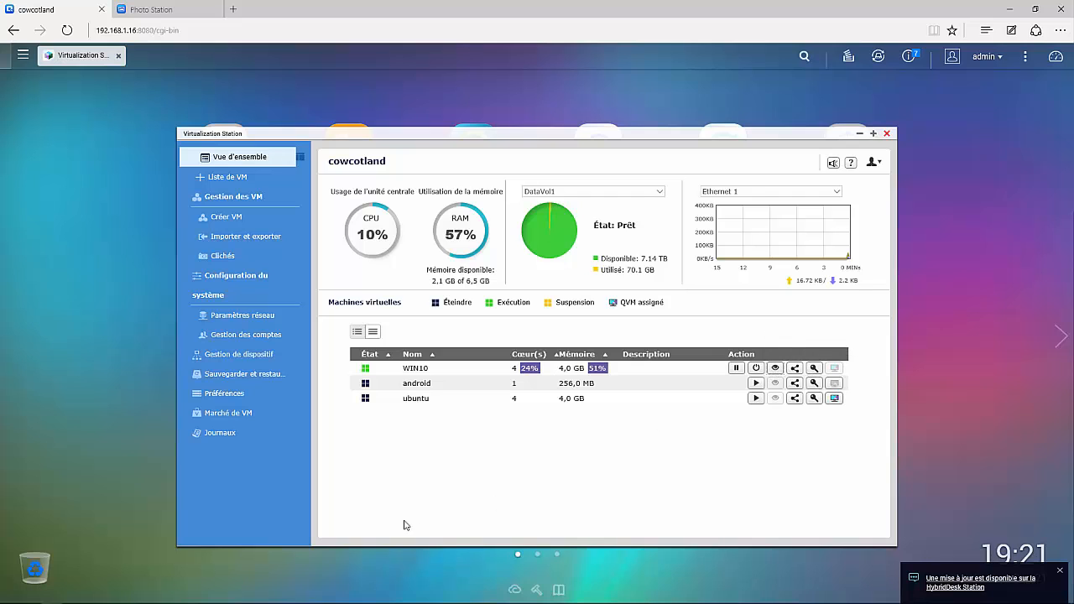
pyautogui.click(775, 369)
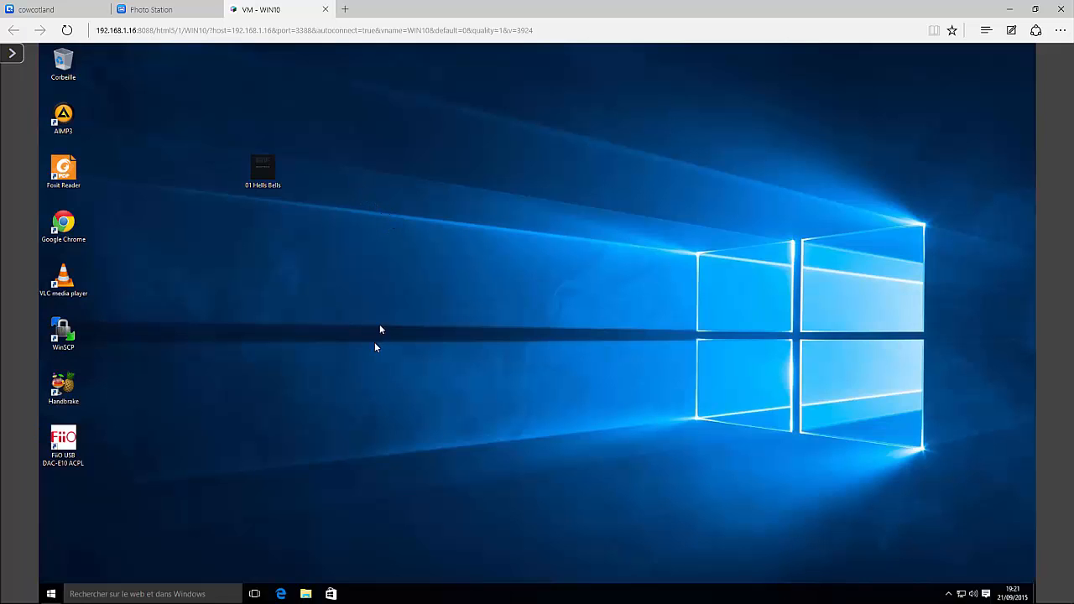
# Expand the vertical VM control toolbar at the top-left of the WIN10 console page
pyautogui.click(13, 53)
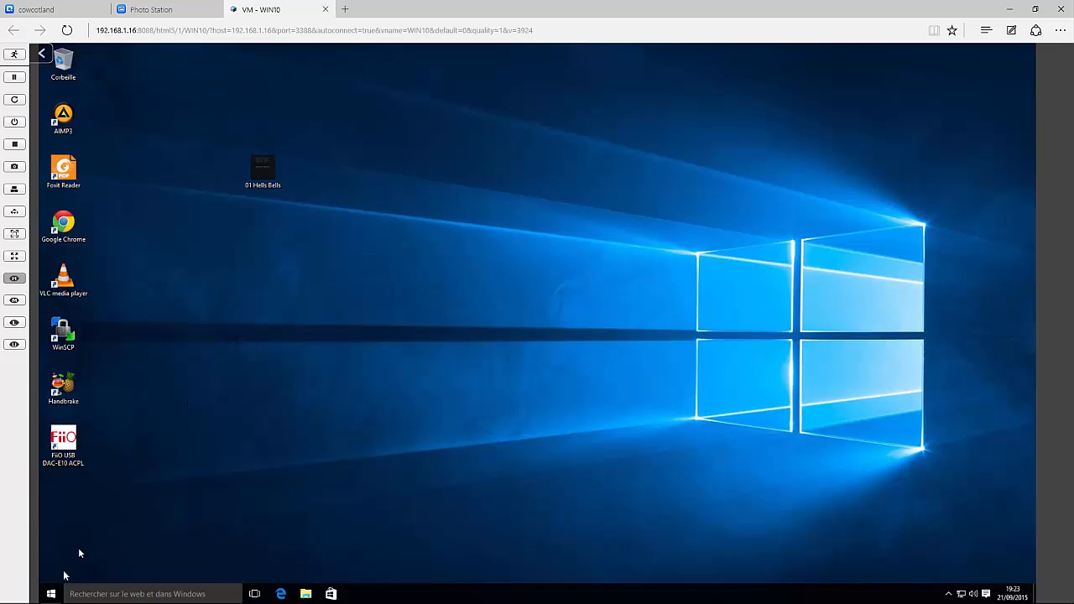
# Shut down the Windows 10 guest via Arrêter, then open WIN10's overview in Virtualization Station
pyautogui.rightClick(52, 593)
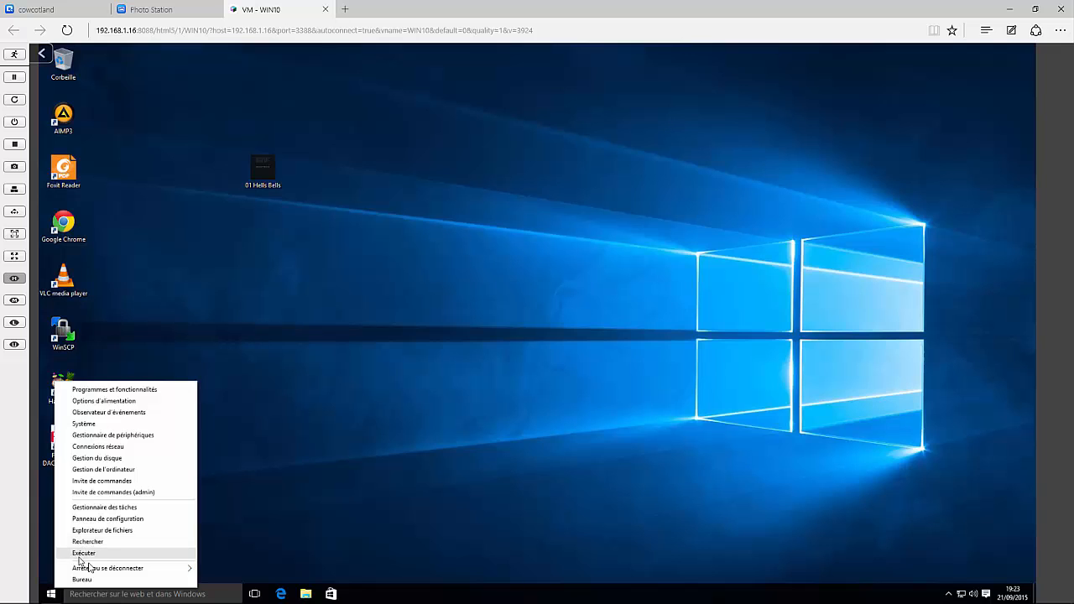
pyautogui.moveTo(156, 568)
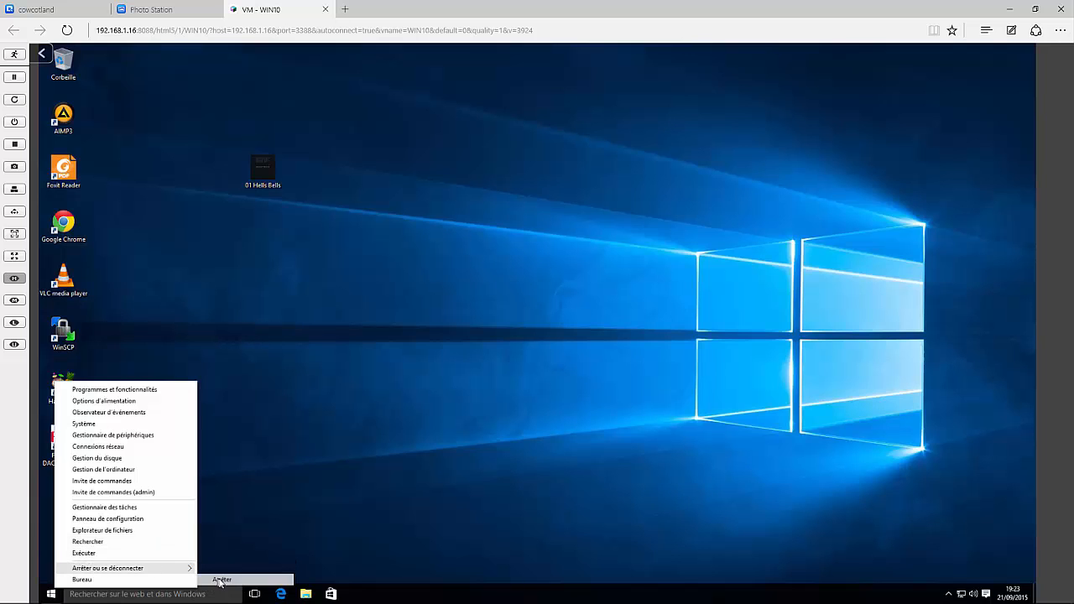
pyautogui.click(220, 579)
pyautogui.click(76, 12)
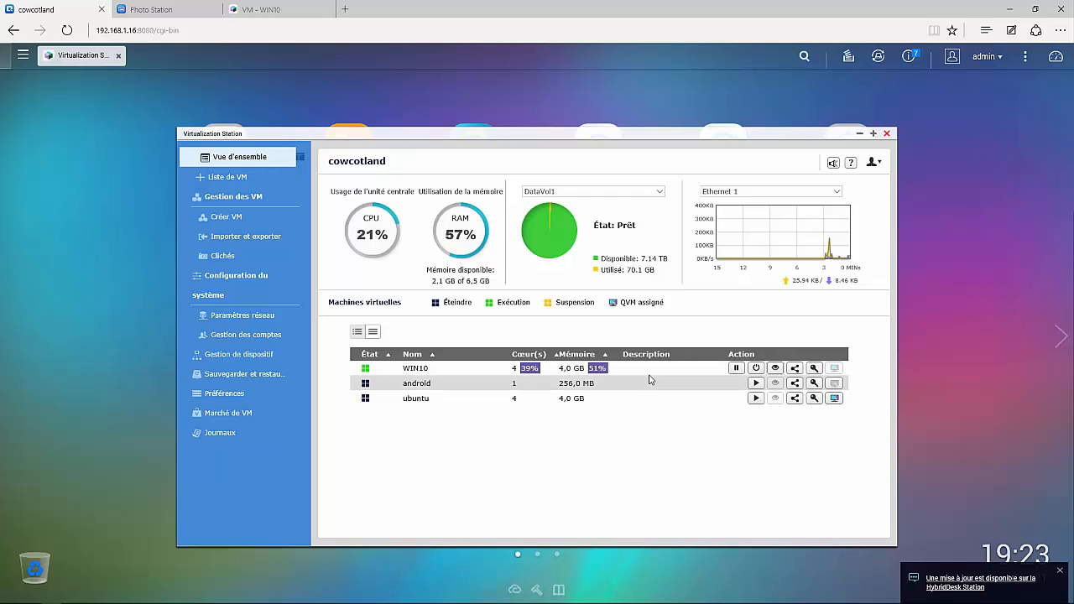
pyautogui.click(424, 370)
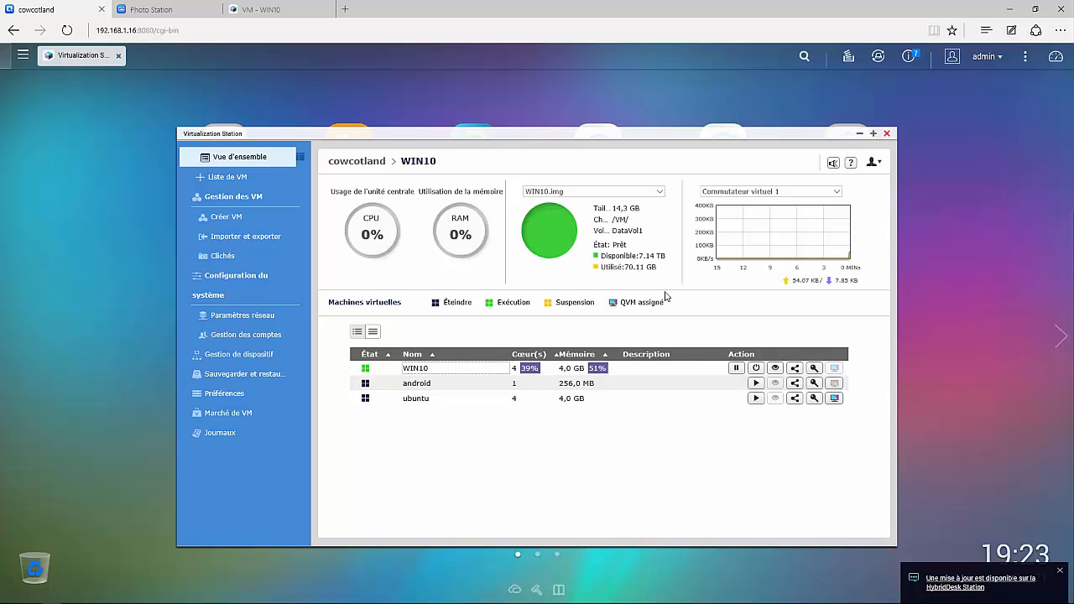
# Open the stopped WIN10 VM's page and untick 'Affecter à QVM' under Affichage local
pyautogui.click(411, 369)
pyautogui.rightClick(409, 368)
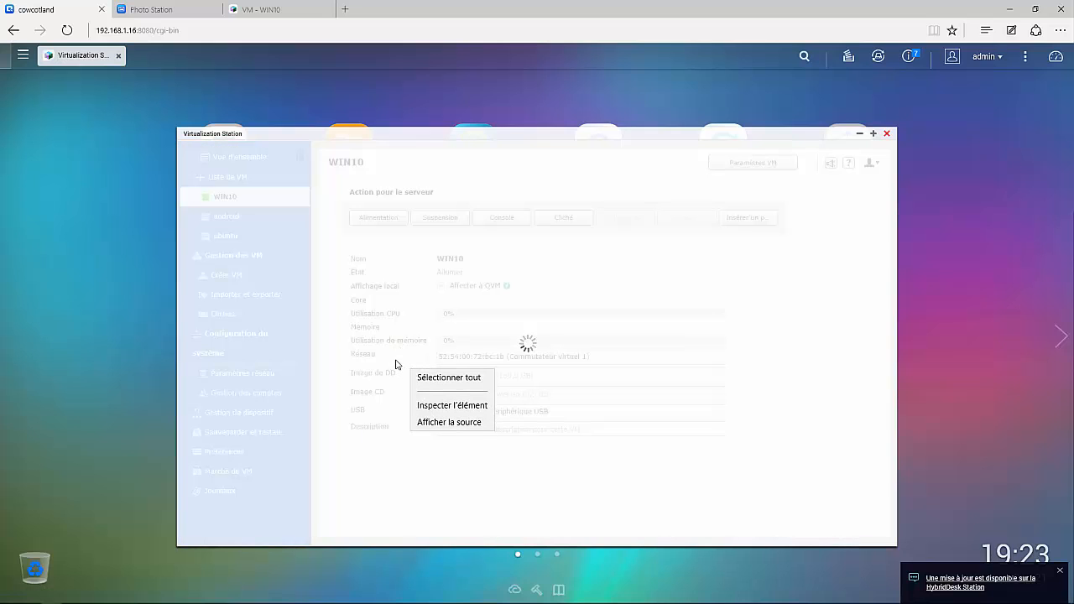
pyautogui.click(633, 286)
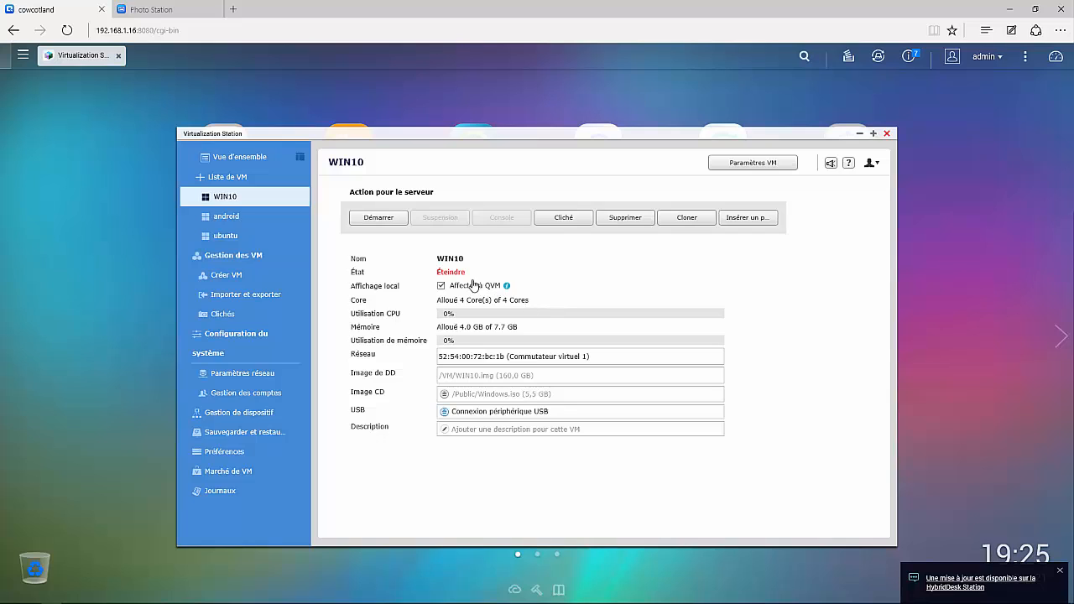
pyautogui.click(442, 286)
# Re-tick 'Affecter à QVM', then cancel the Cliché snapshot after the 'Nom de cliché requis' alert
pyautogui.click(441, 286)
pyautogui.click(563, 219)
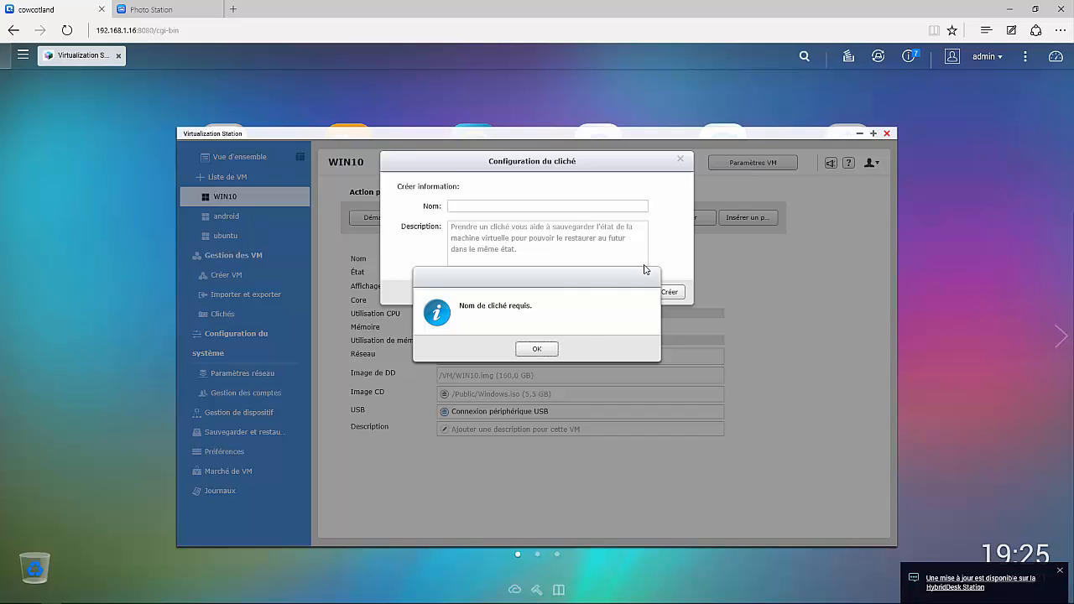
pyautogui.click(536, 348)
pyautogui.click(679, 159)
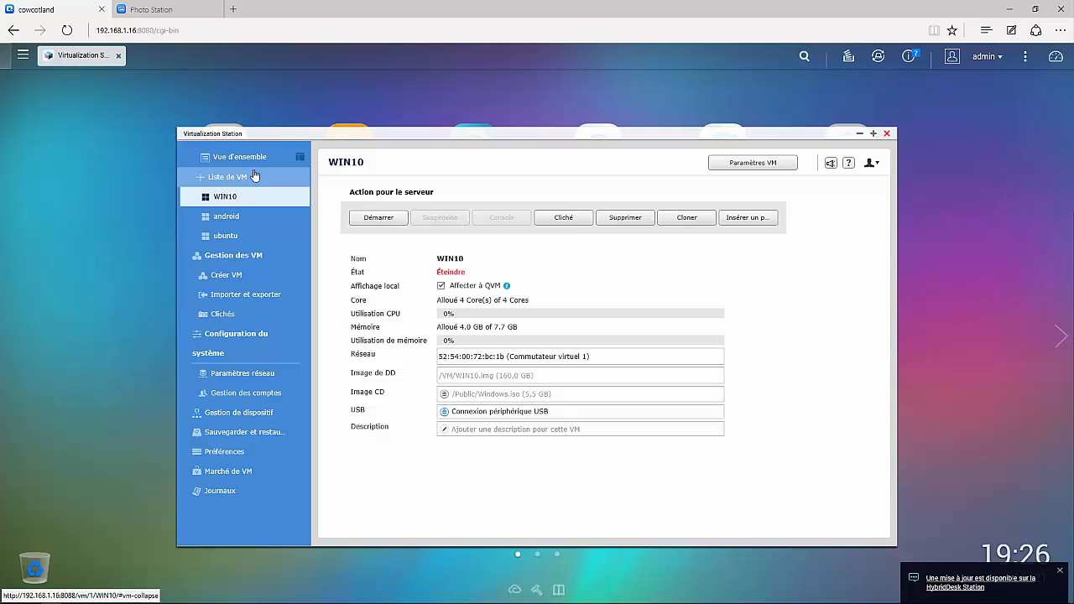
# Close Virtualization Station and browse HybridDesk Station's installed apps in Control Panel, now including QVM and WIN10
pyautogui.click(887, 132)
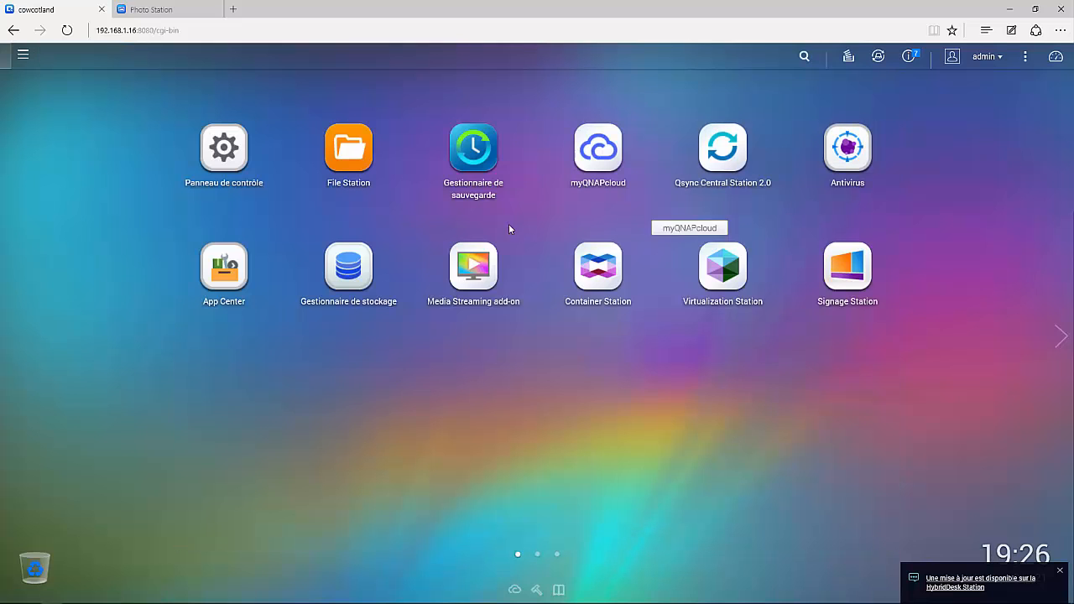
pyautogui.click(235, 166)
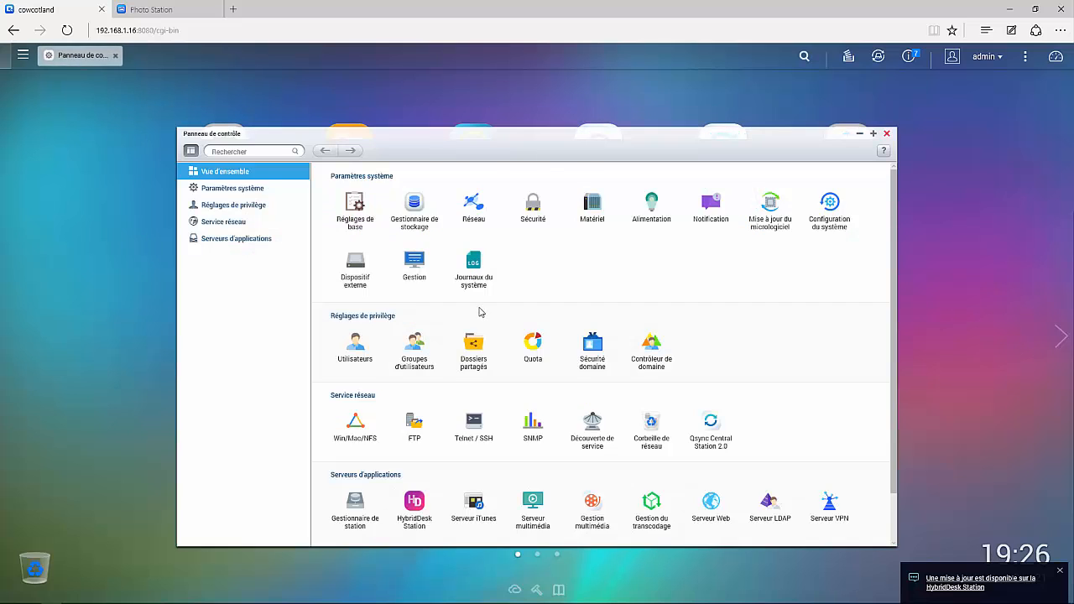
pyautogui.scroll(-2, 474, 352)
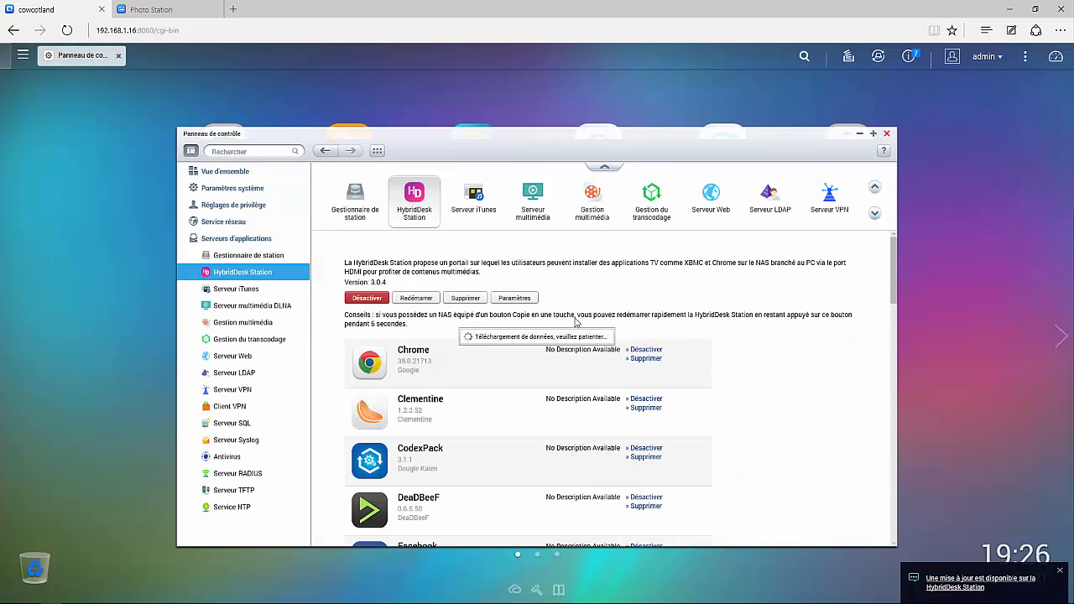
pyautogui.scroll(-3, 579, 361)
pyautogui.scroll(2, 577, 364)
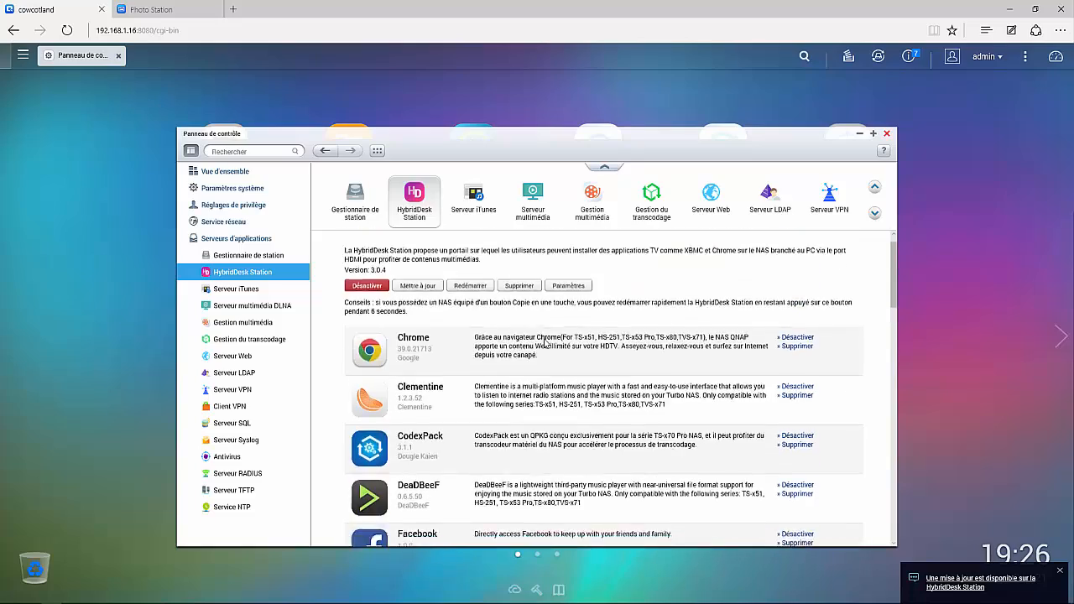
pyautogui.scroll(-12, 537, 395)
pyautogui.scroll(10, 501, 434)
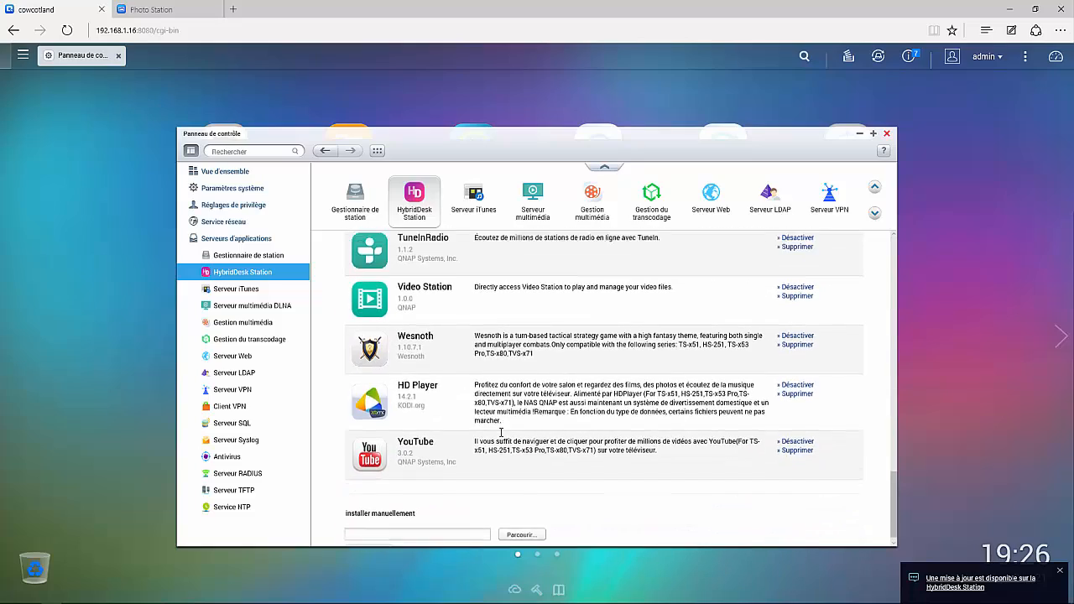
pyautogui.scroll(5, 532, 415)
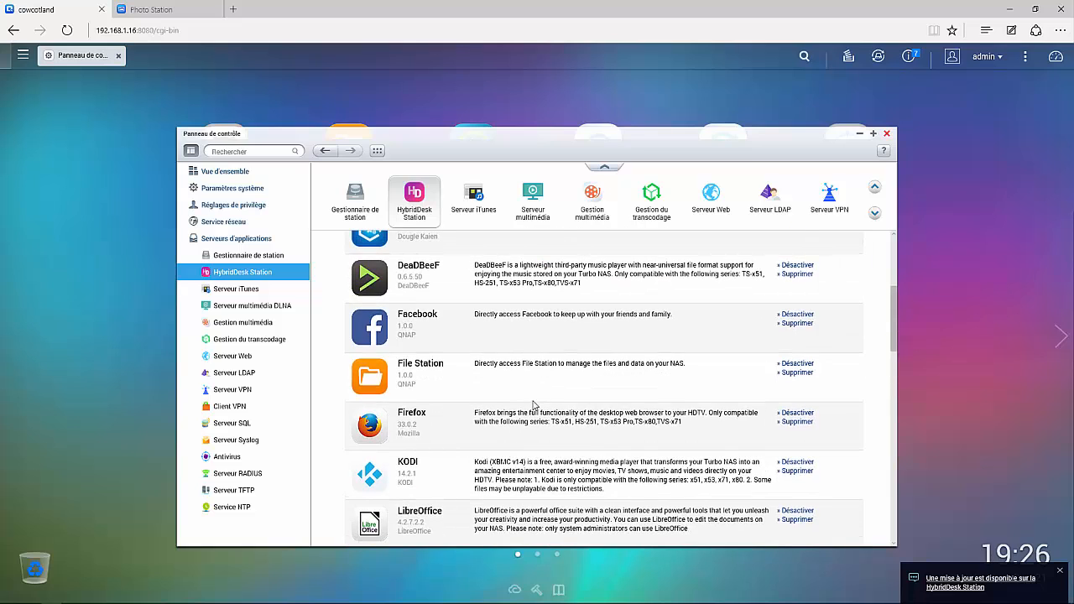
pyautogui.scroll(3, 536, 406)
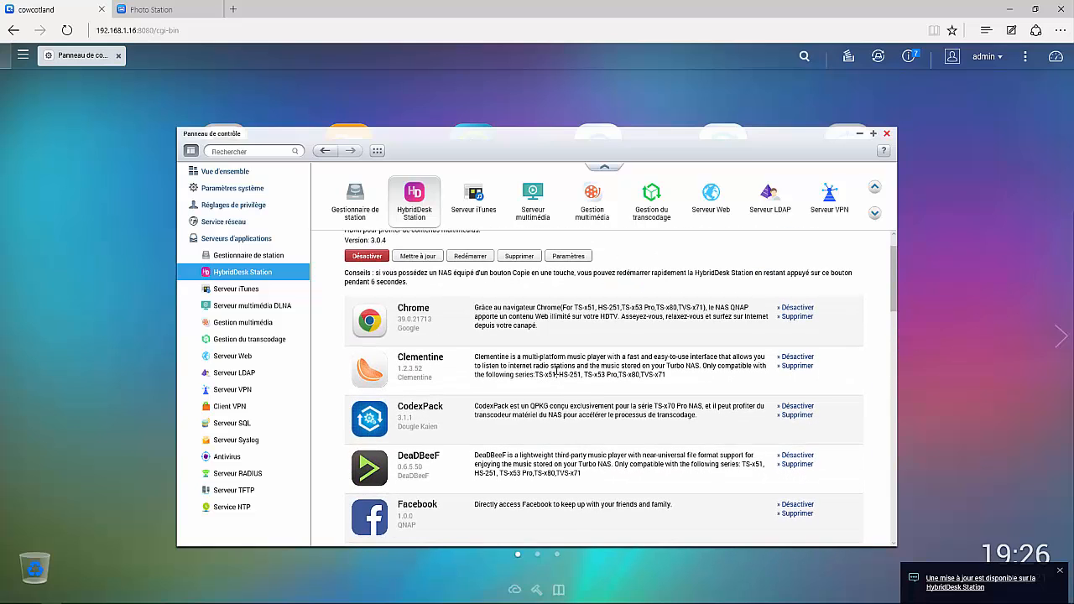
pyautogui.scroll(-3, 545, 375)
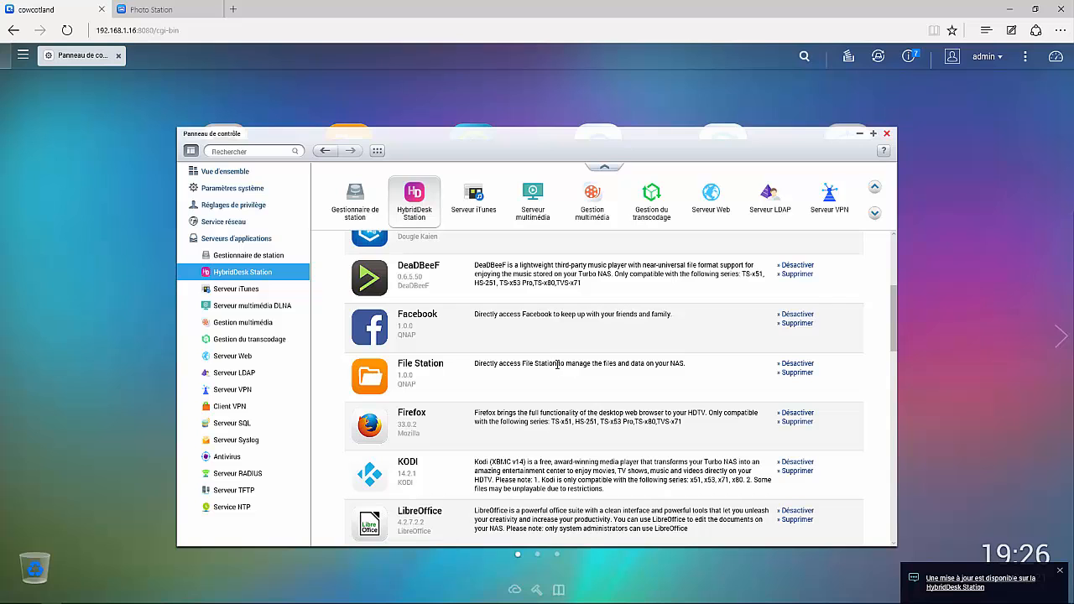
pyautogui.scroll(-3, 571, 345)
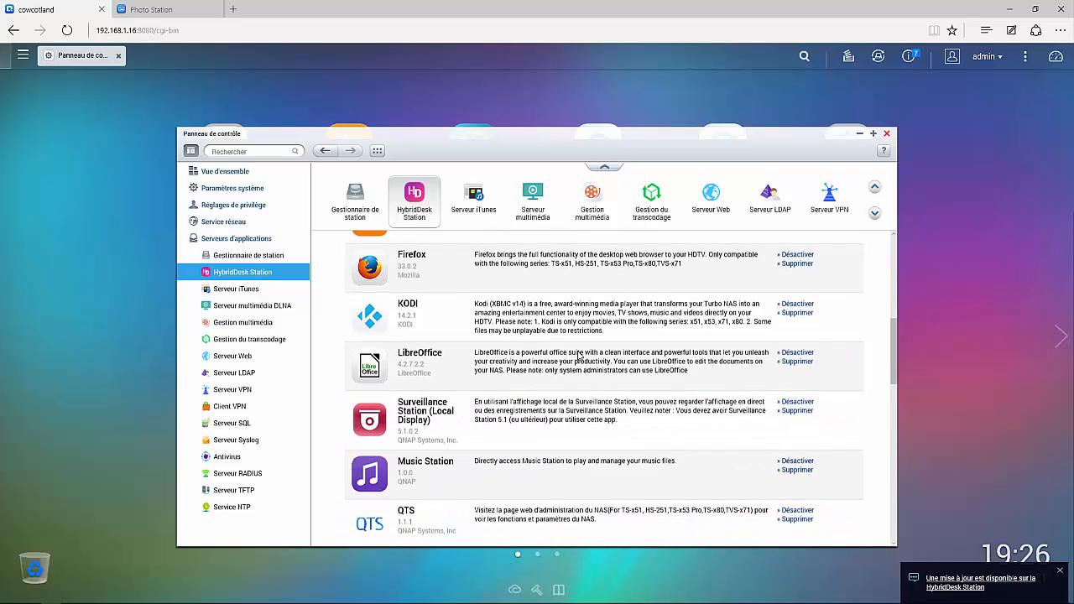
pyautogui.scroll(-3, 577, 357)
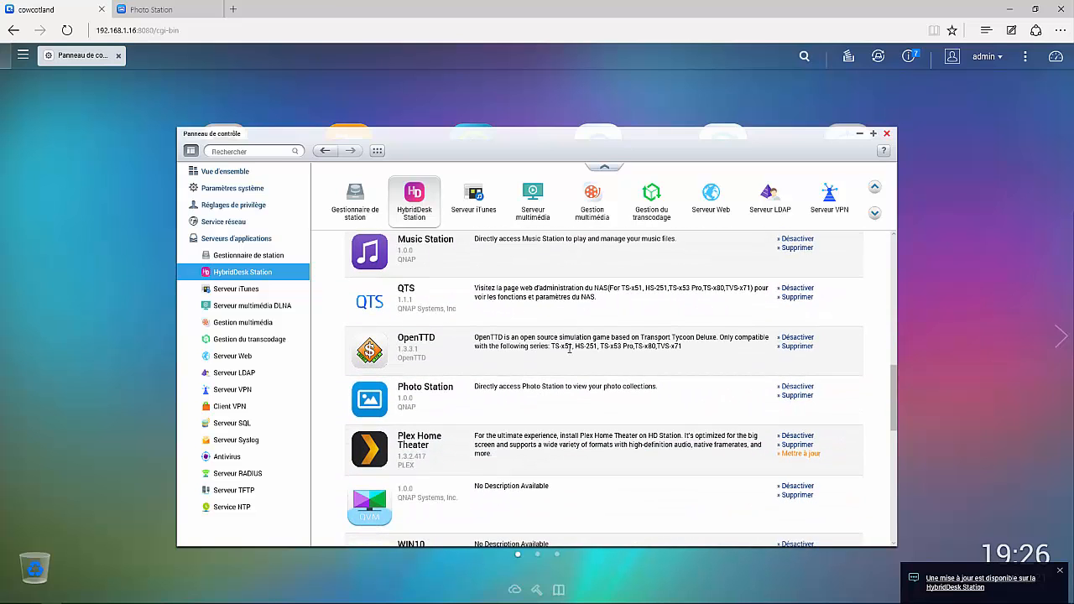
pyautogui.scroll(-5, 570, 349)
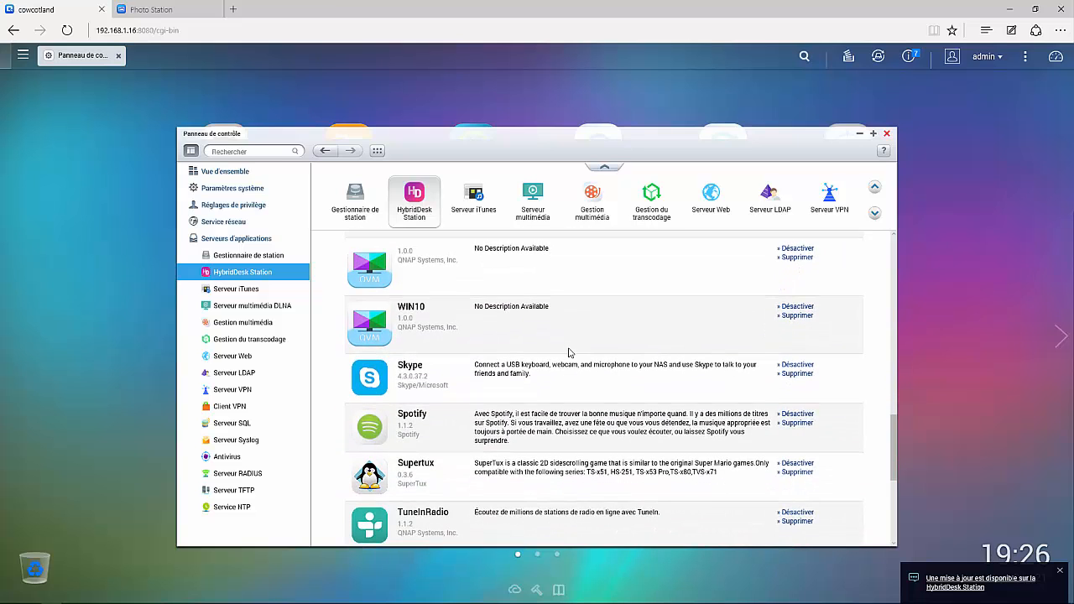
pyautogui.scroll(-2, 569, 351)
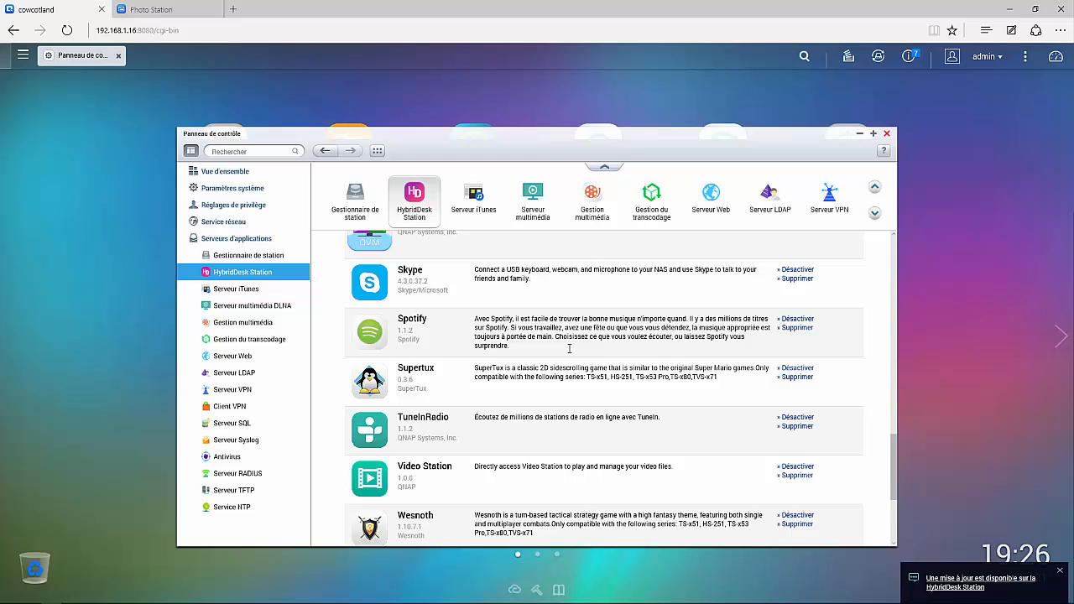